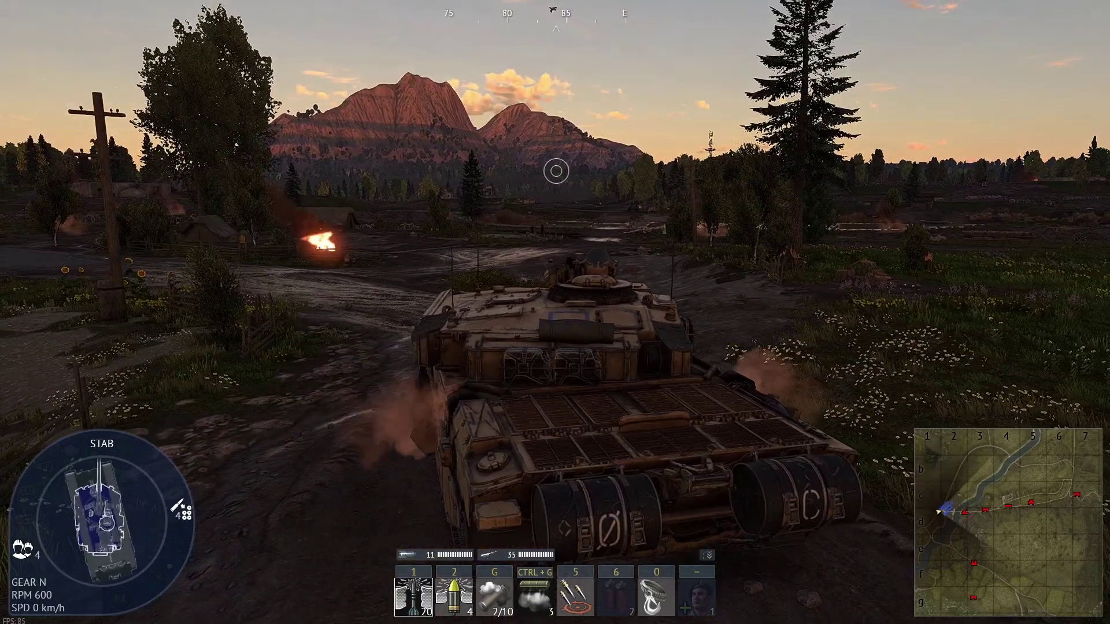
- From the gunner's view, change the alternative sight grid in Common Battle Settings to the modern custom sight and resume the test drive
key(shift)
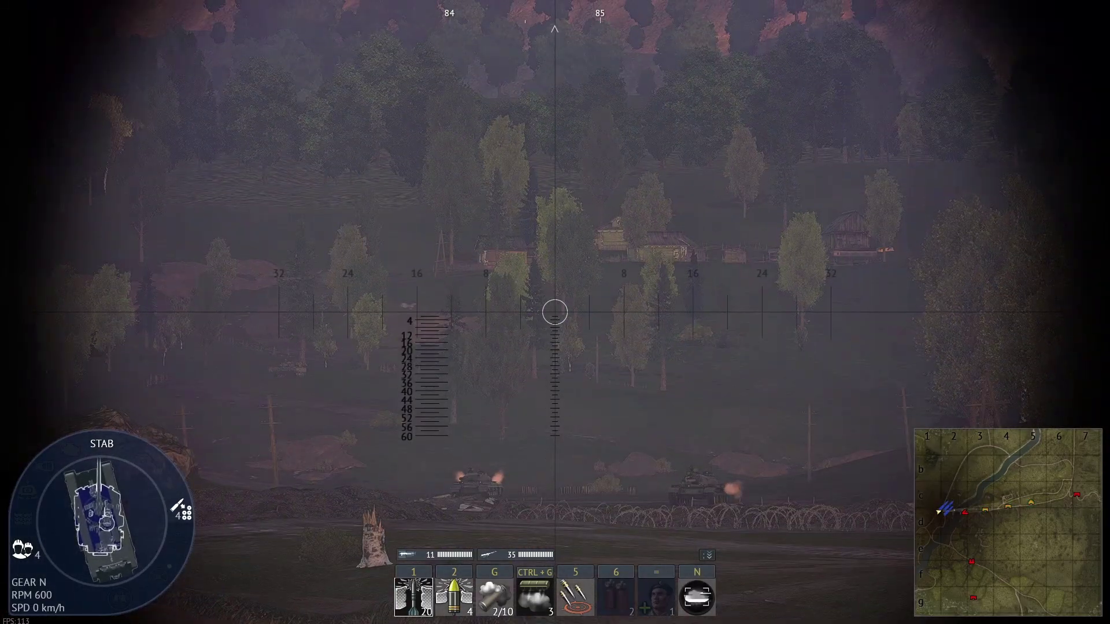
key(Escape)
click(552, 258)
click(115, 129)
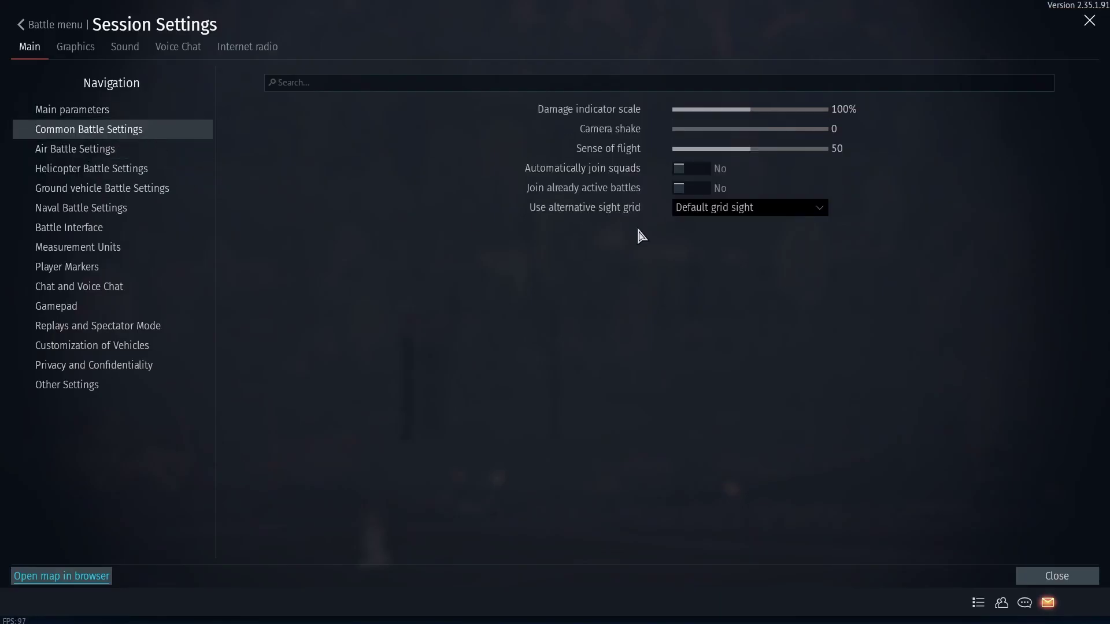
click(702, 209)
click(714, 262)
key(Escape)
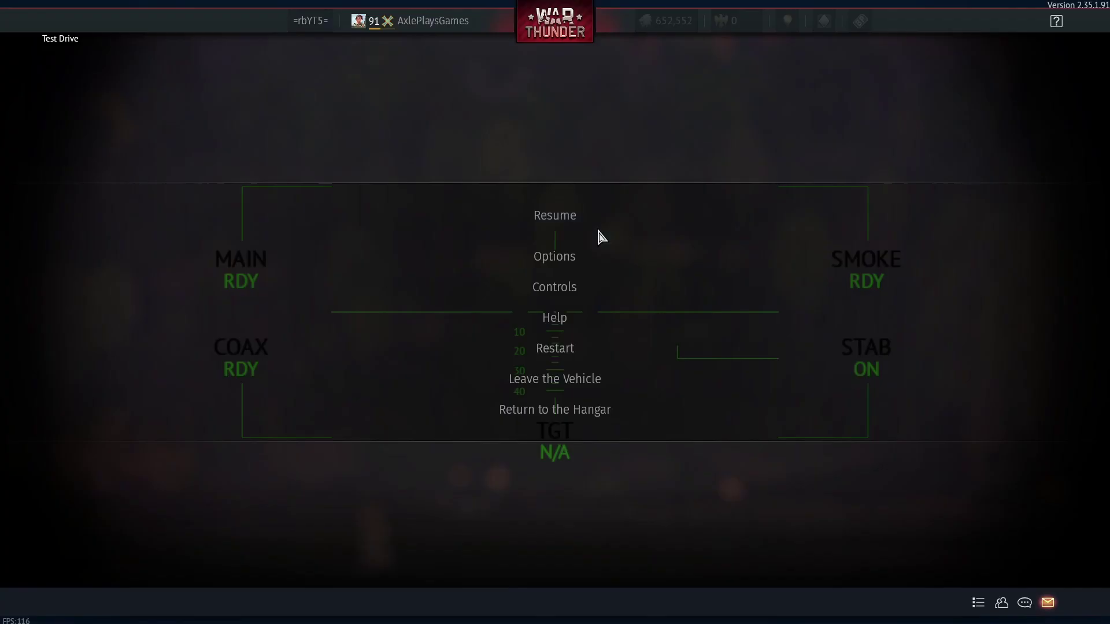
click(595, 235)
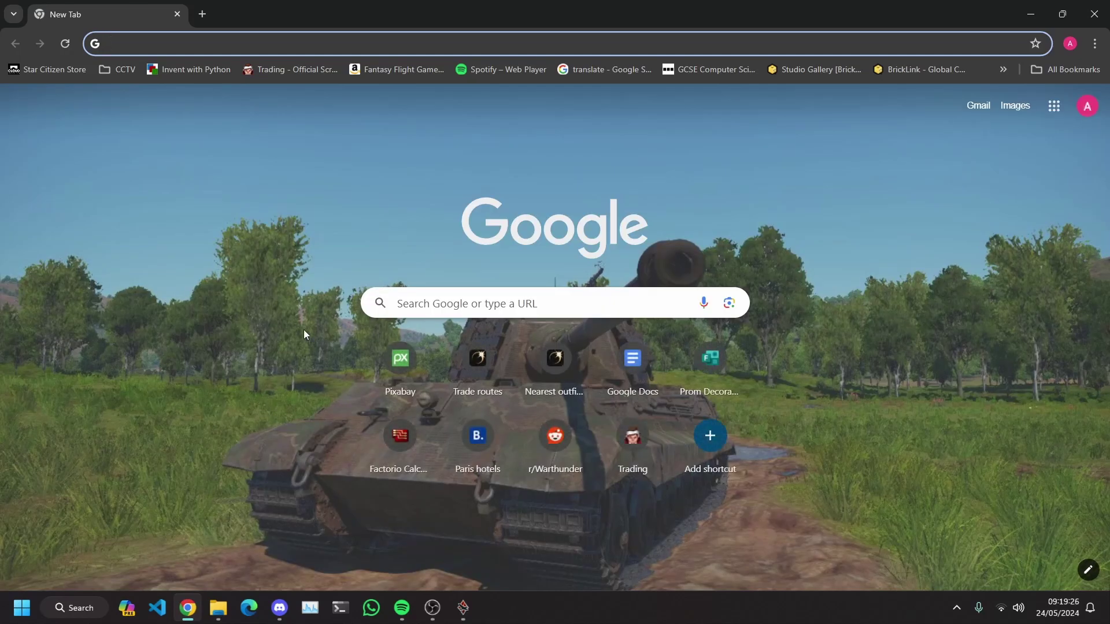
- Switch to Chrome, search the web for "Gaijin live", and open the WT Live site, denying its cookies
text(Gaijin live)
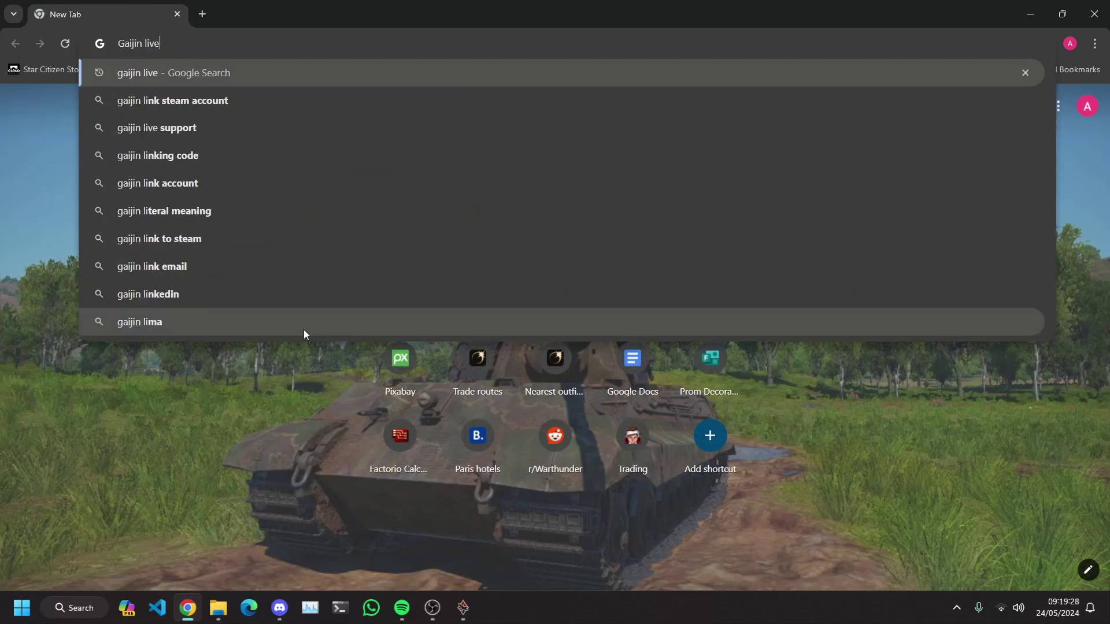
key(Return)
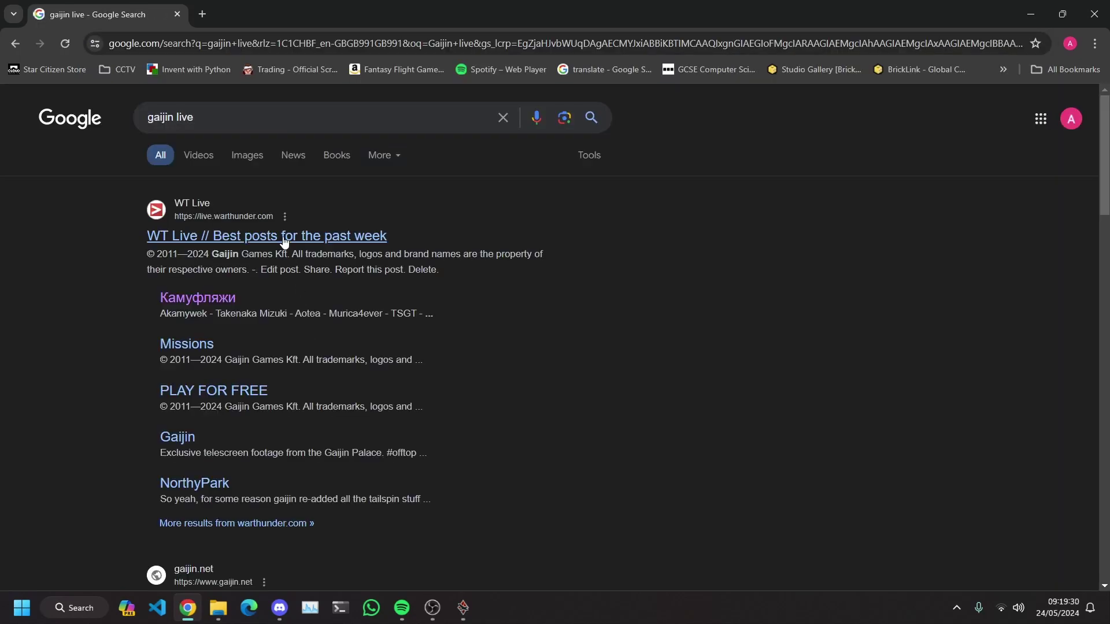
click(205, 243)
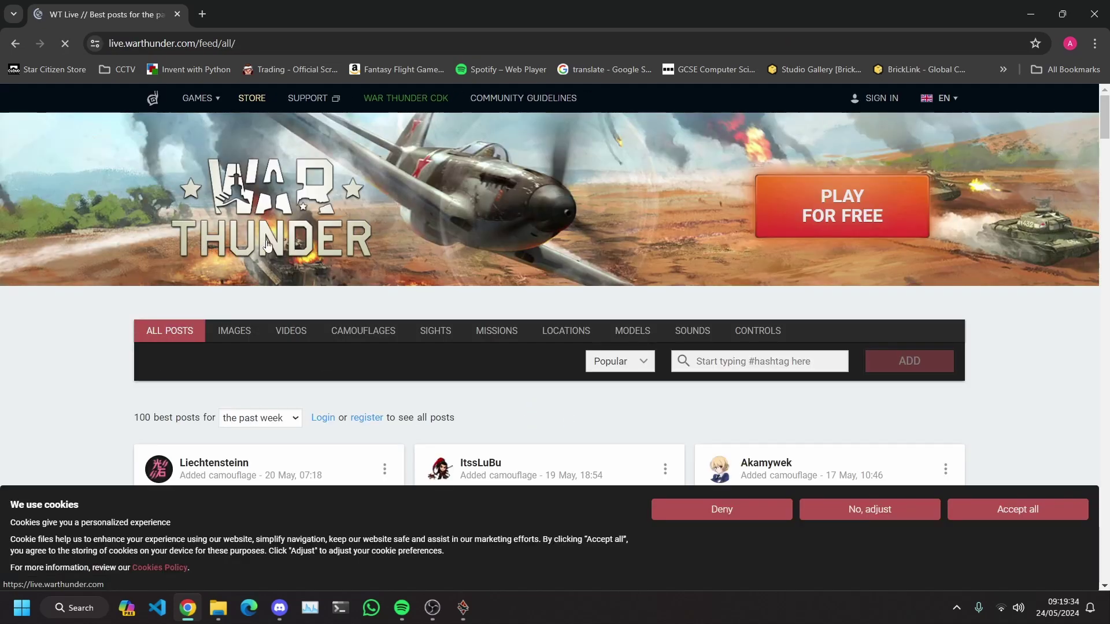
scroll(267, 244, down, 1)
click(742, 509)
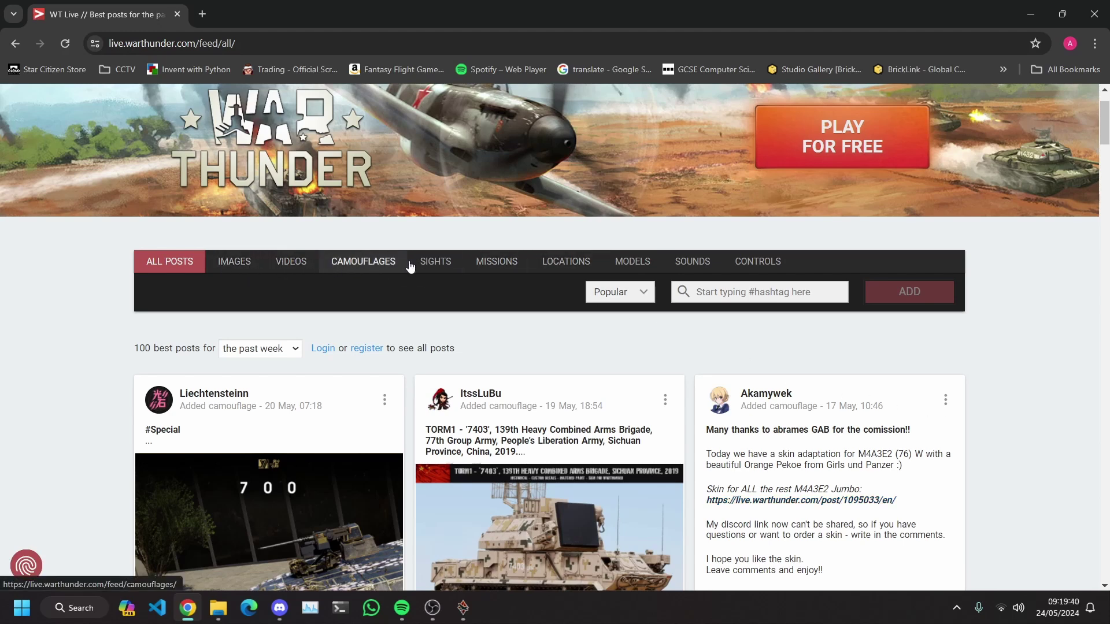
- Show only the Sights posts and browse through the best ones for the past week
click(435, 265)
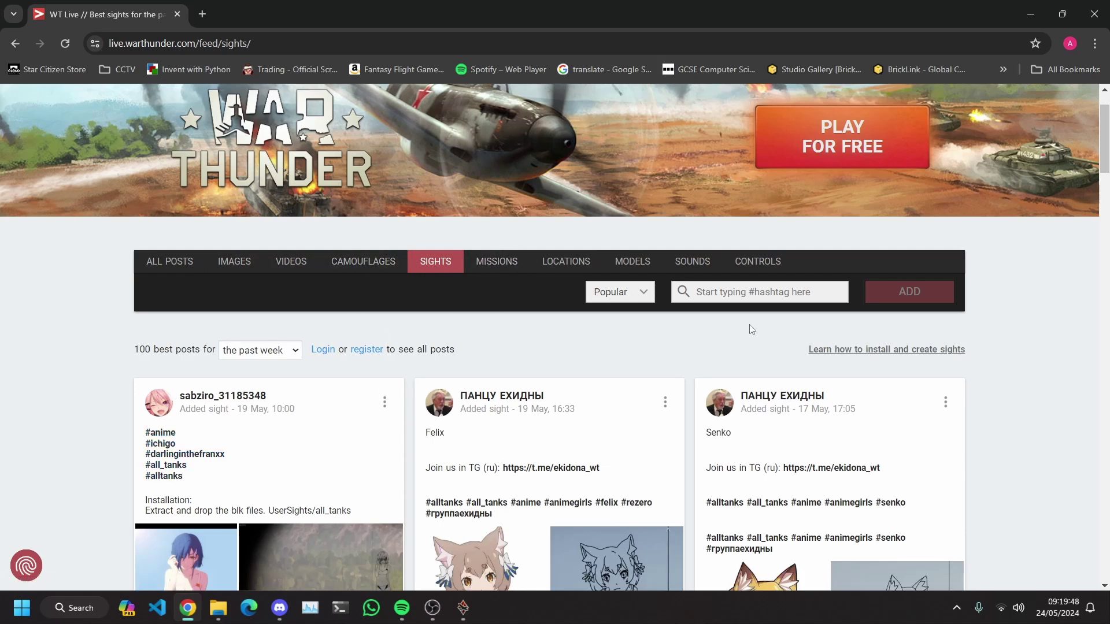
scroll(721, 337, down, 8)
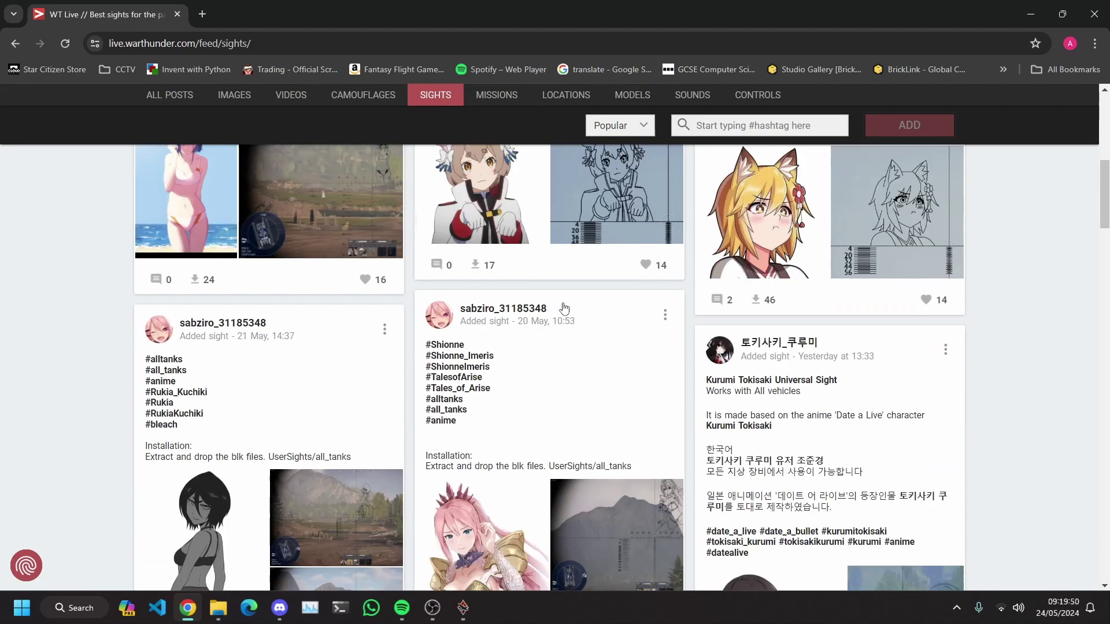
scroll(651, 342, down, 15)
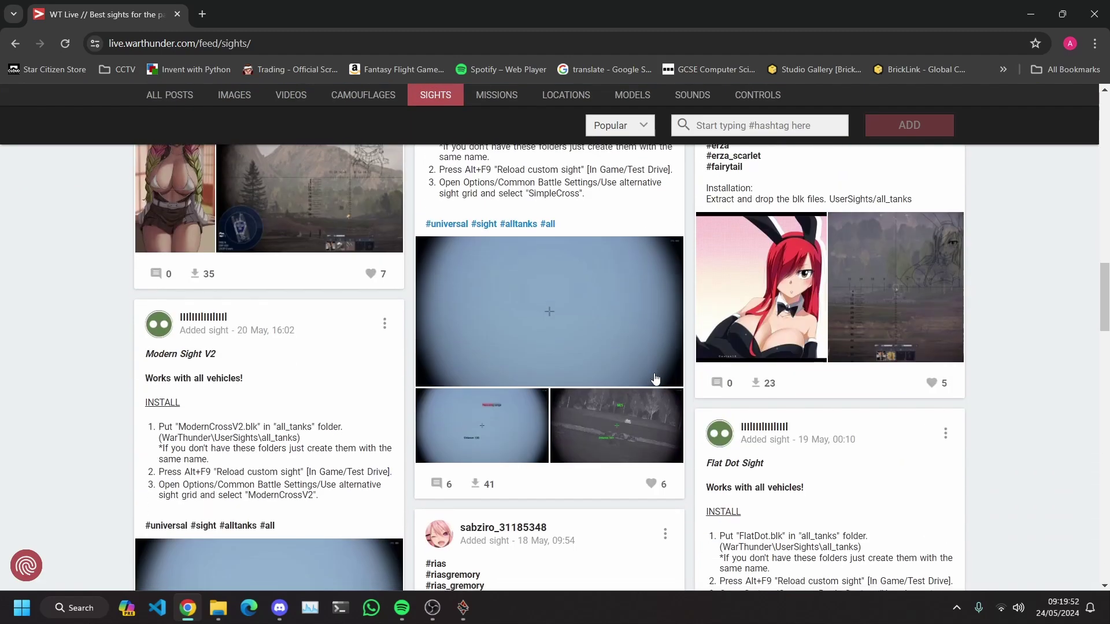
scroll(655, 379, down, 7)
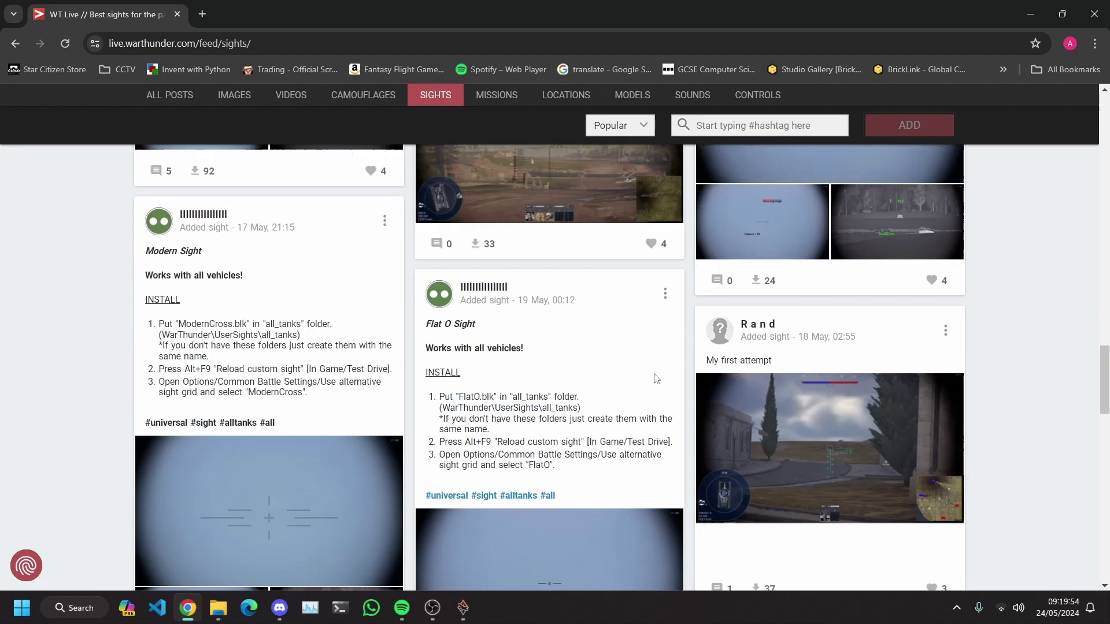
scroll(312, 311, up, 2)
scroll(290, 346, up, 2)
scroll(521, 497, up, 20)
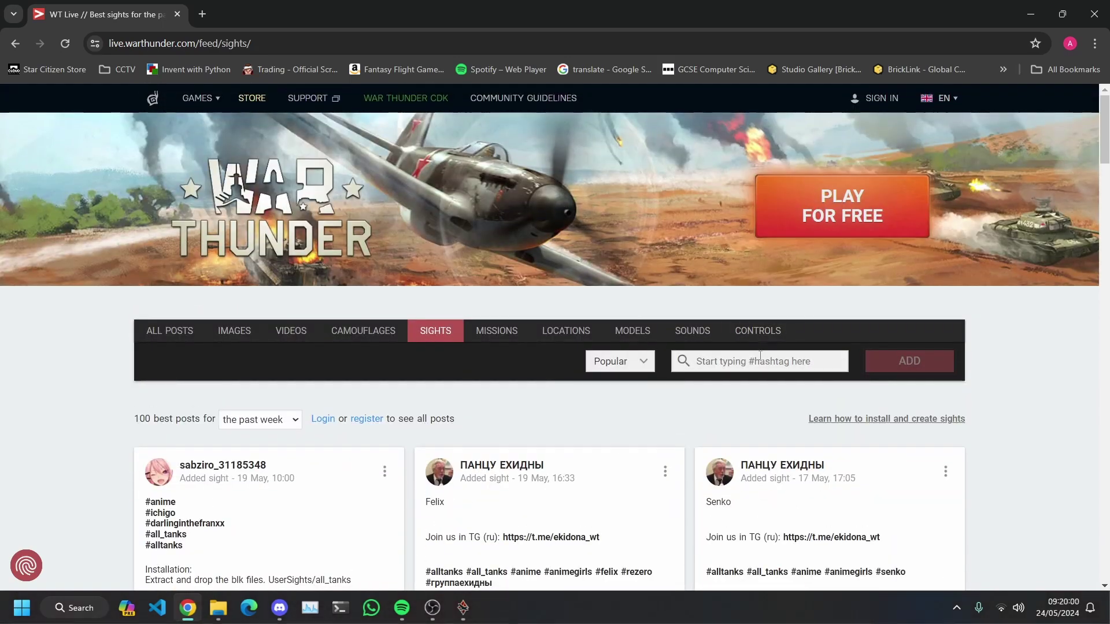
- Search the sights for the hashtag #Challenger
click(760, 356)
text(#)
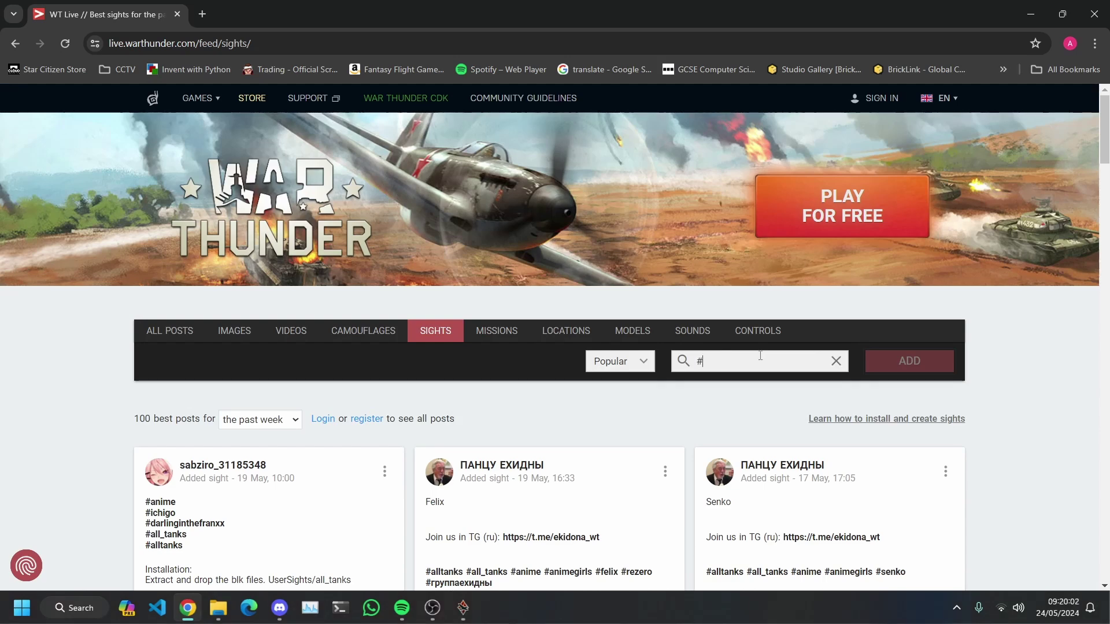
key(BackSpace)
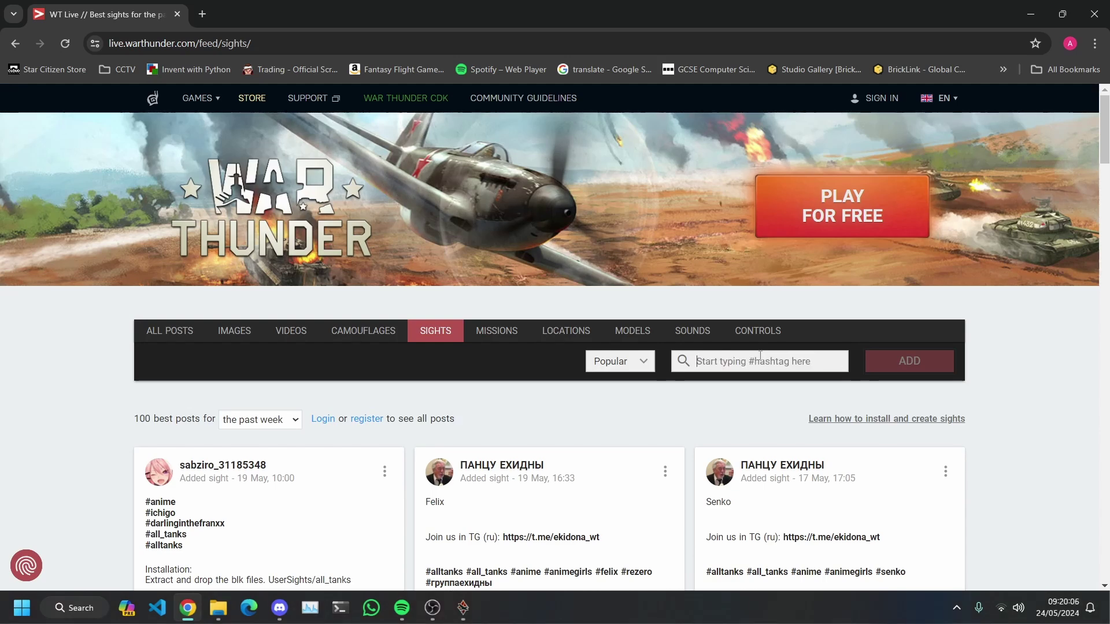
text(#)
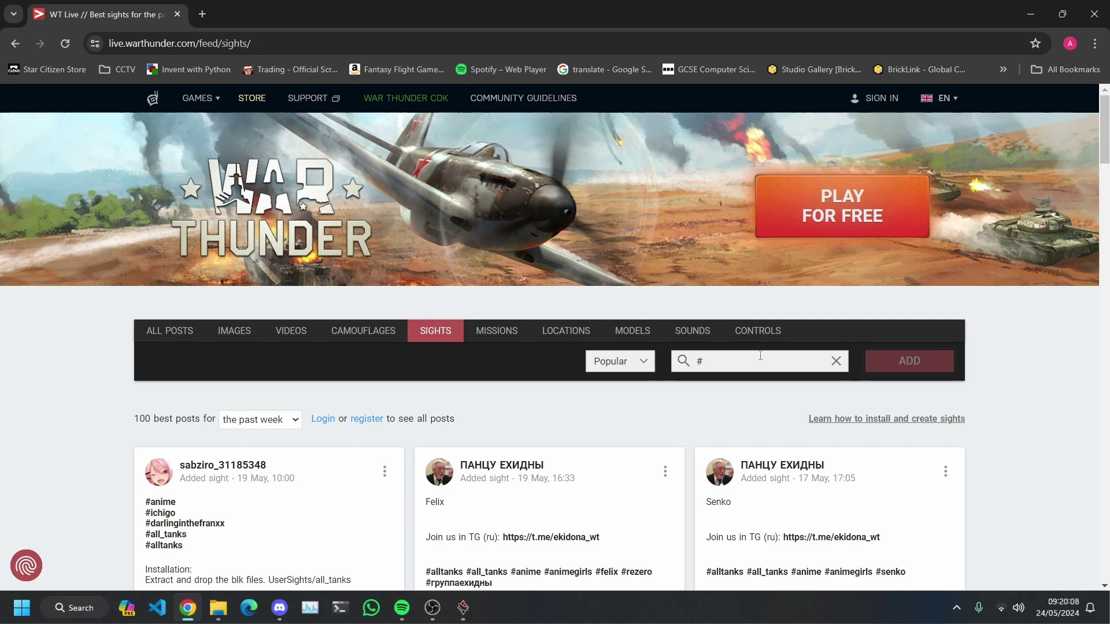
text(Challenger)
key(Return)
- Find the "Fictional modern MBT/IFV sight" post among the Challenger results and download its zip file
scroll(717, 370, down, 5)
scroll(631, 380, down, 5)
scroll(578, 405, up, 5)
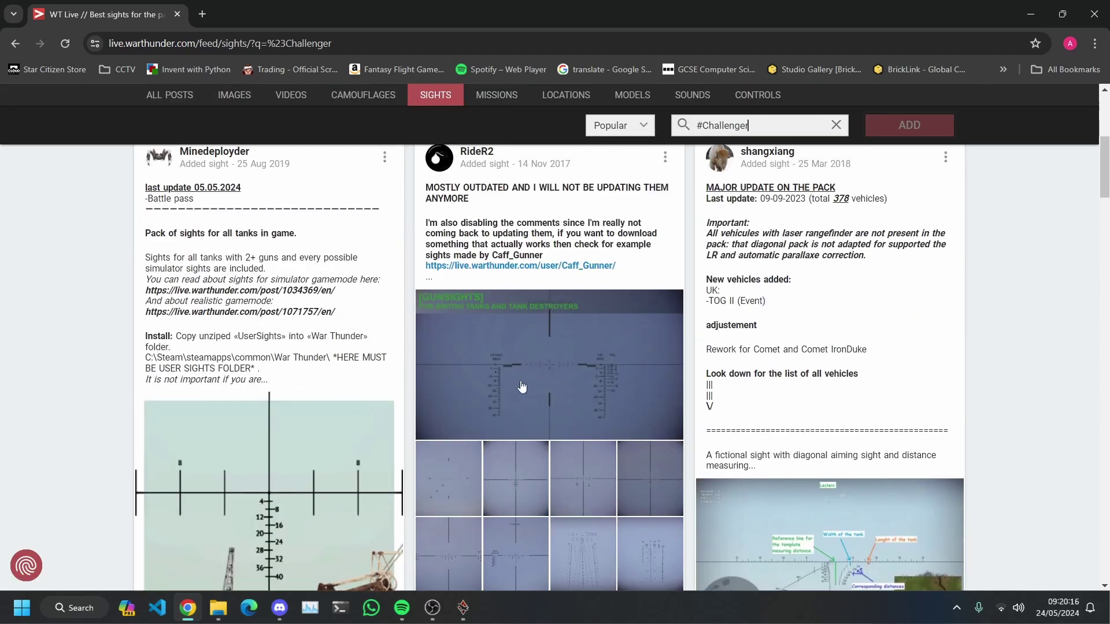
scroll(521, 382, down, 10)
scroll(572, 412, down, 15)
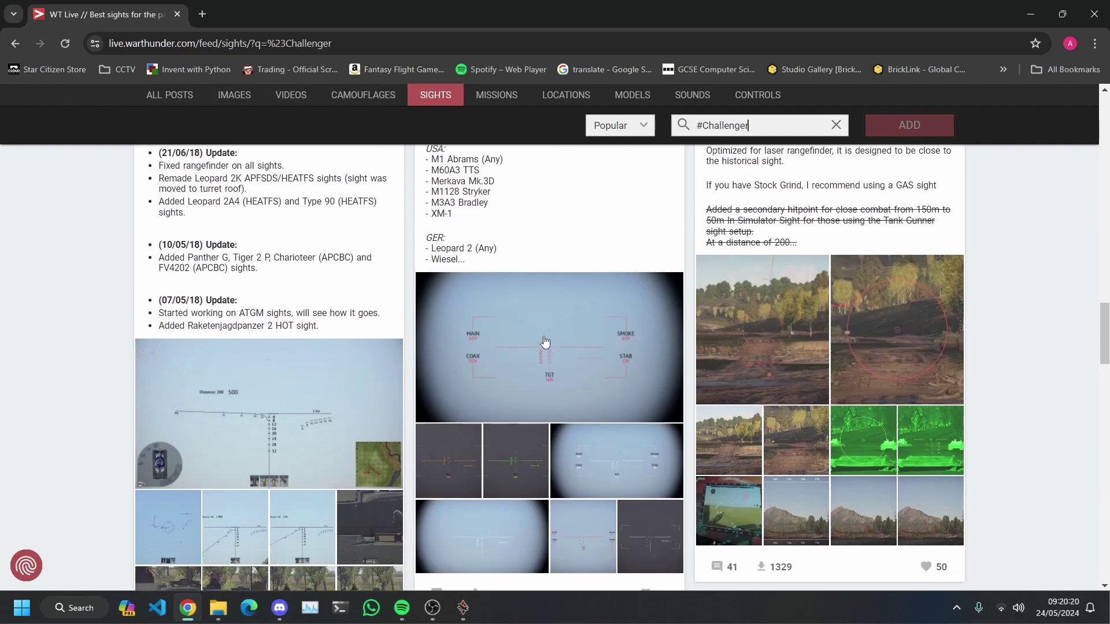
click(547, 341)
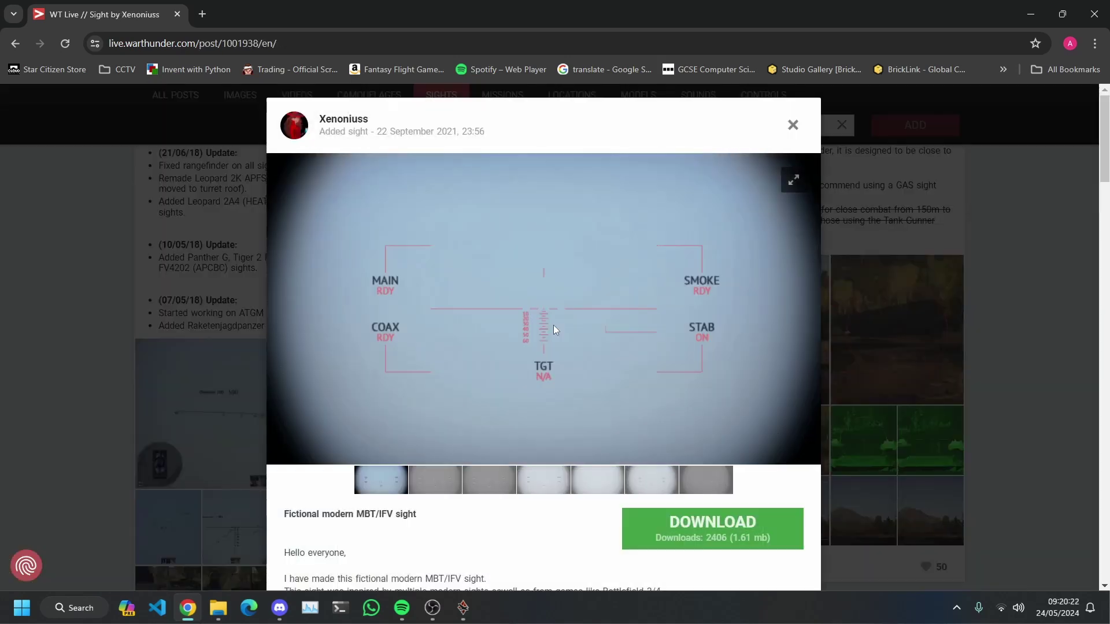
scroll(535, 398, down, 1)
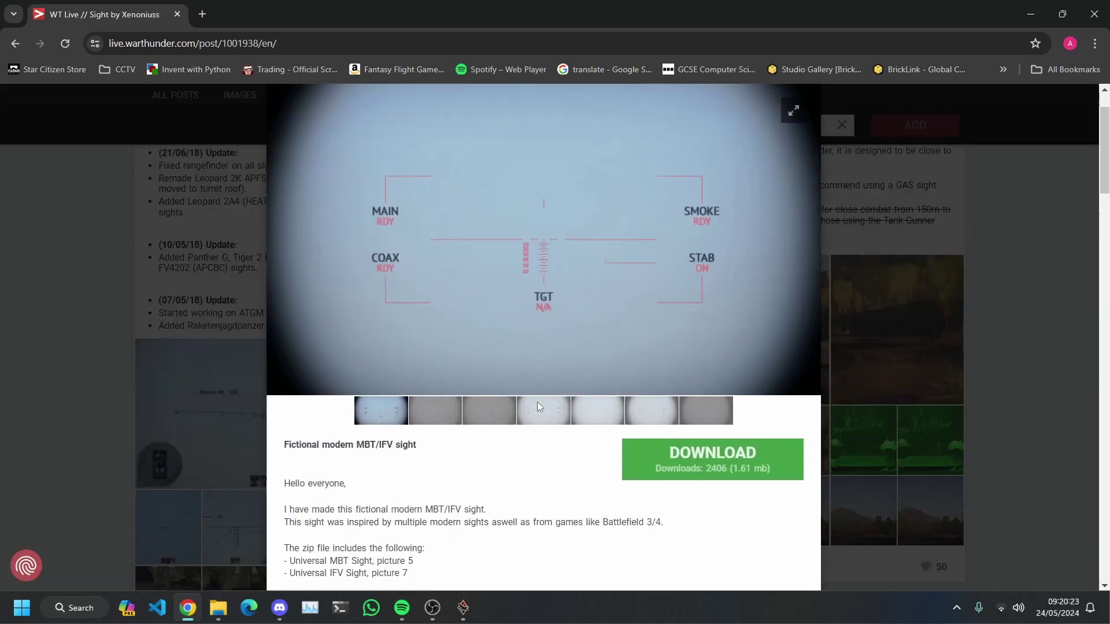
click(719, 470)
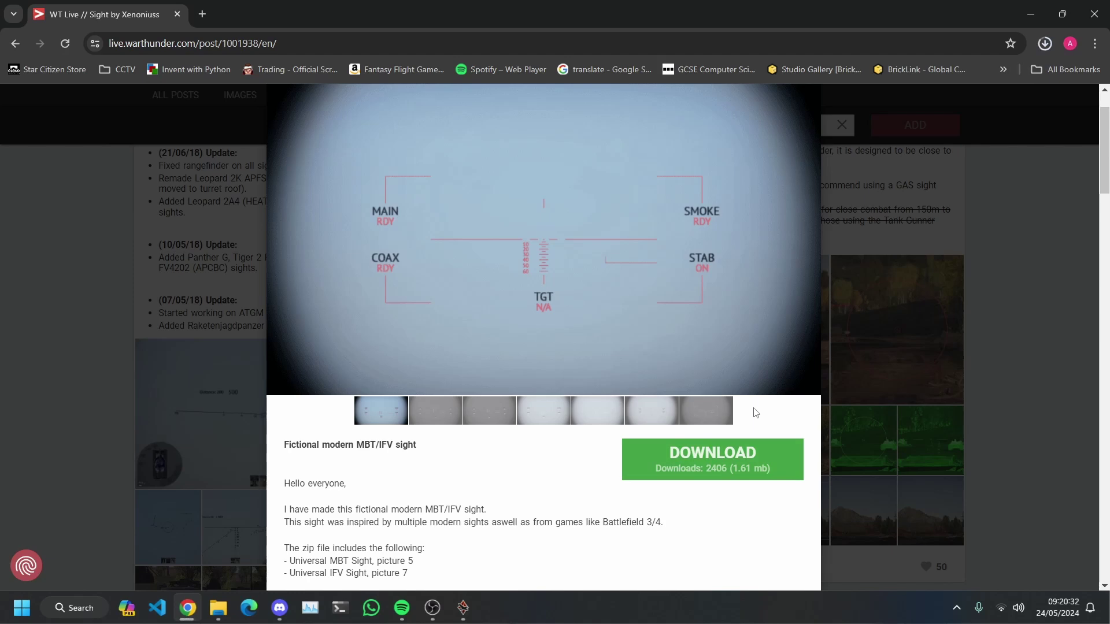
- Open the downloaded ModernSight.zip and read through its READ ME! text file, closing it when done
click(1045, 44)
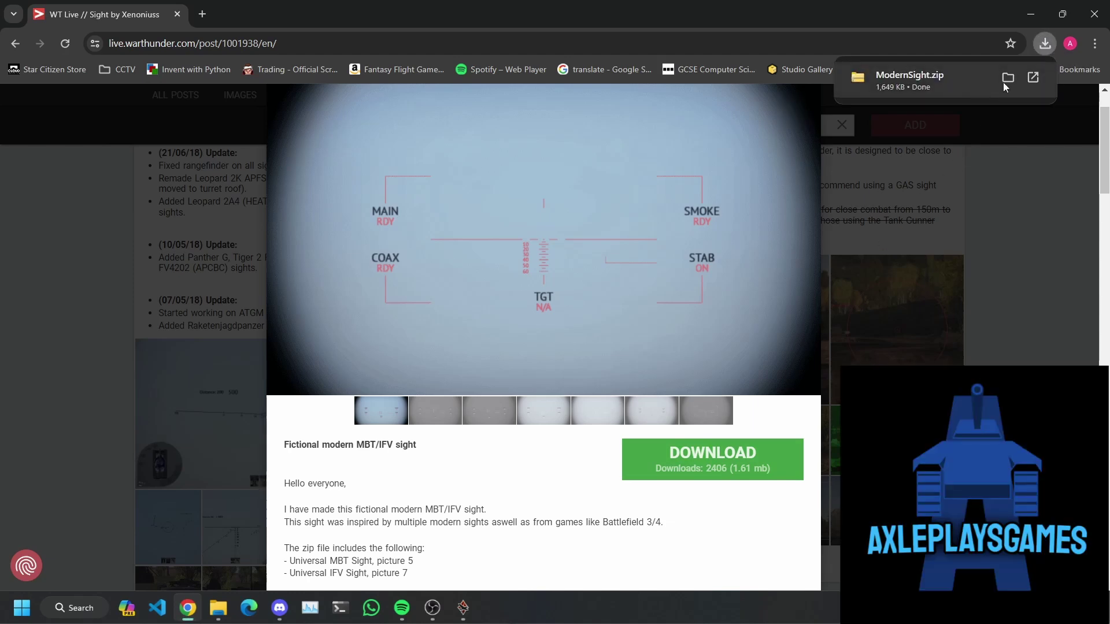
click(1009, 86)
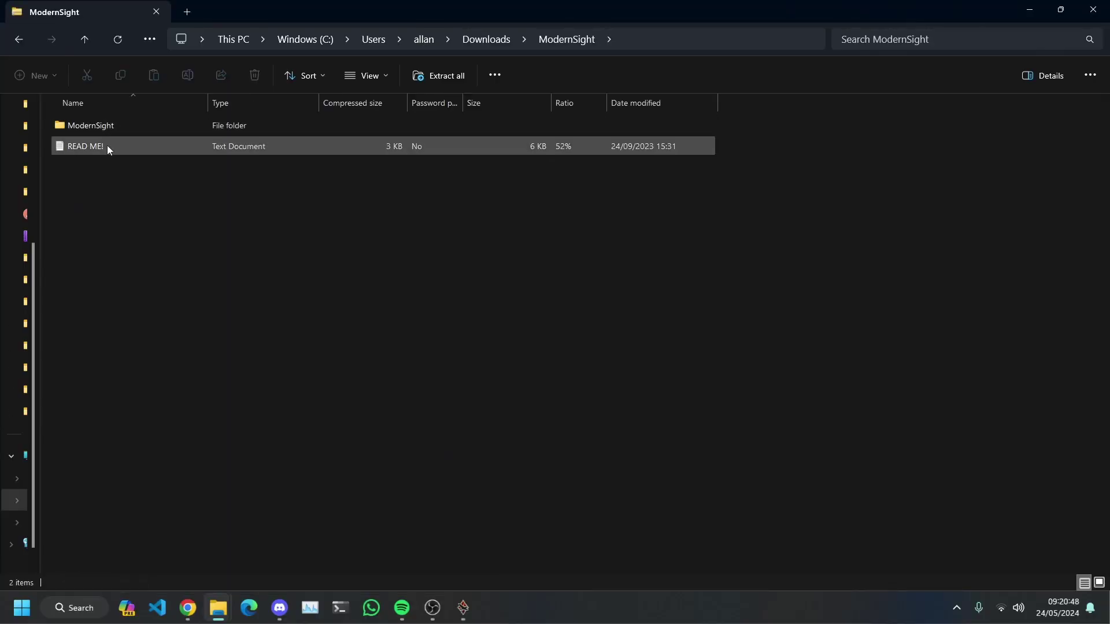
double_click(107, 148)
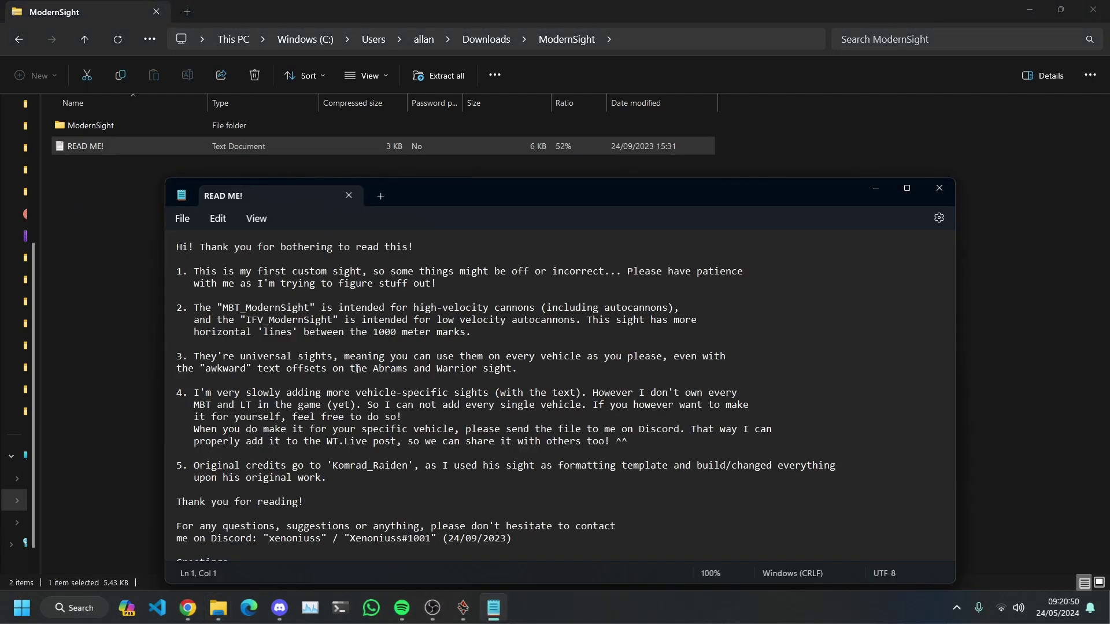
scroll(357, 369, down, 20)
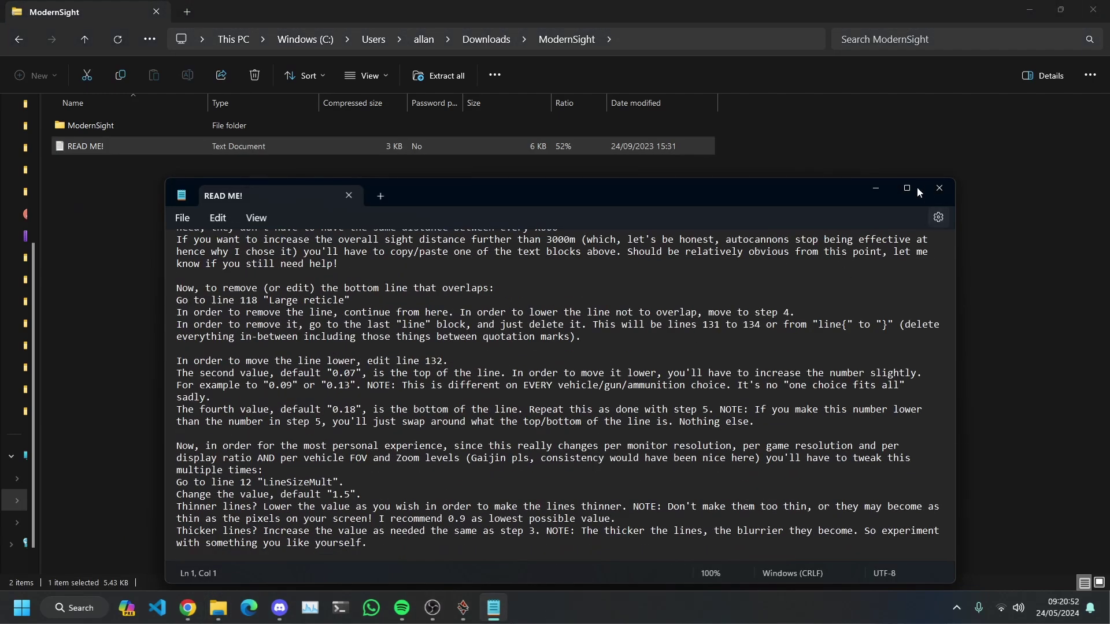
click(940, 185)
- Open the ModernSight folder inside the archive and view the Showcase_1 picture, closing it when done
double_click(134, 130)
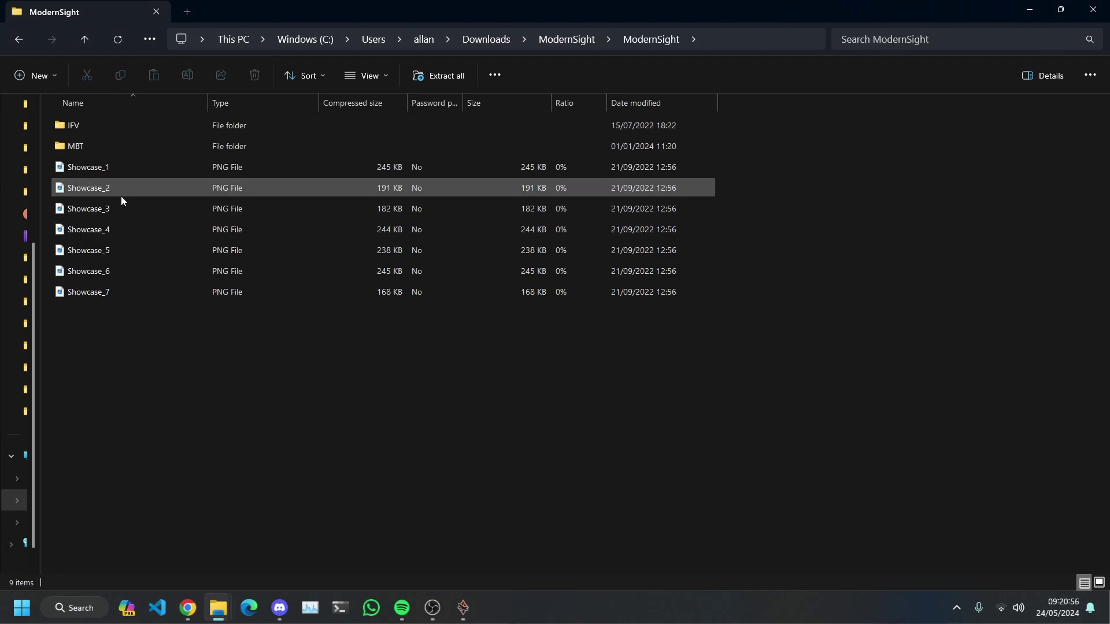
double_click(118, 168)
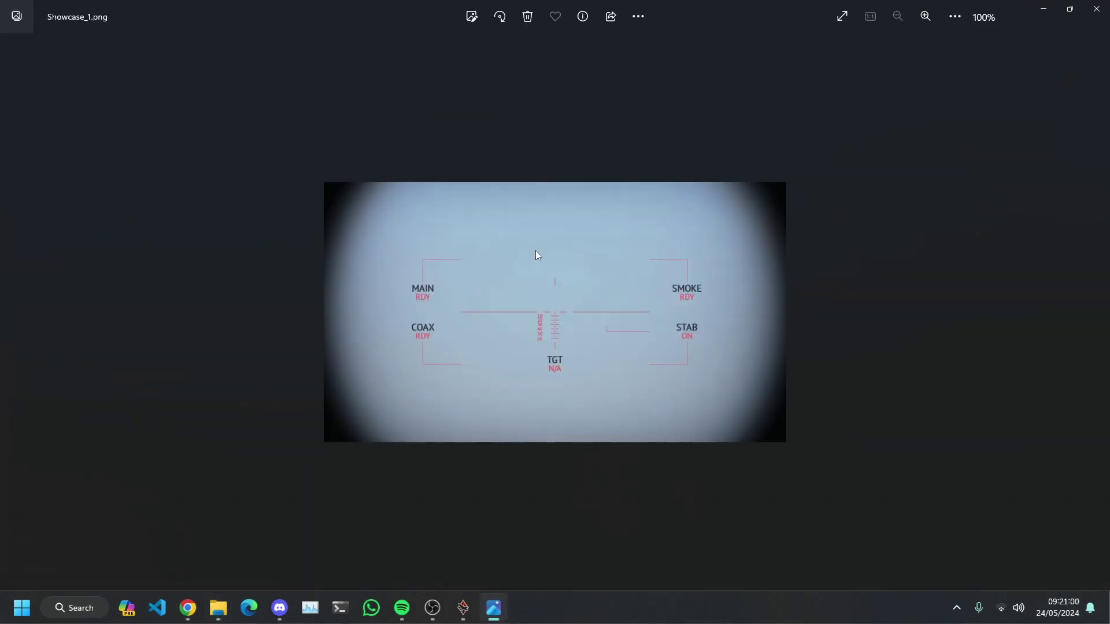
click(1096, 8)
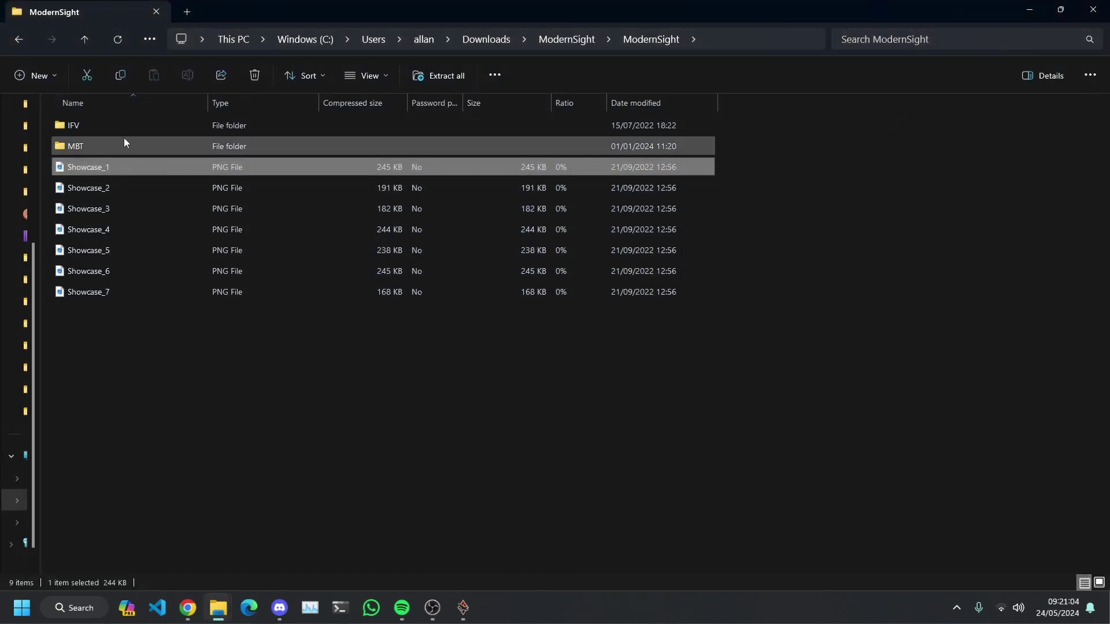
- Copy the CR1_ModernSight file from the uk_challenger_mk_3 folder inside the MBT folder
double_click(112, 147)
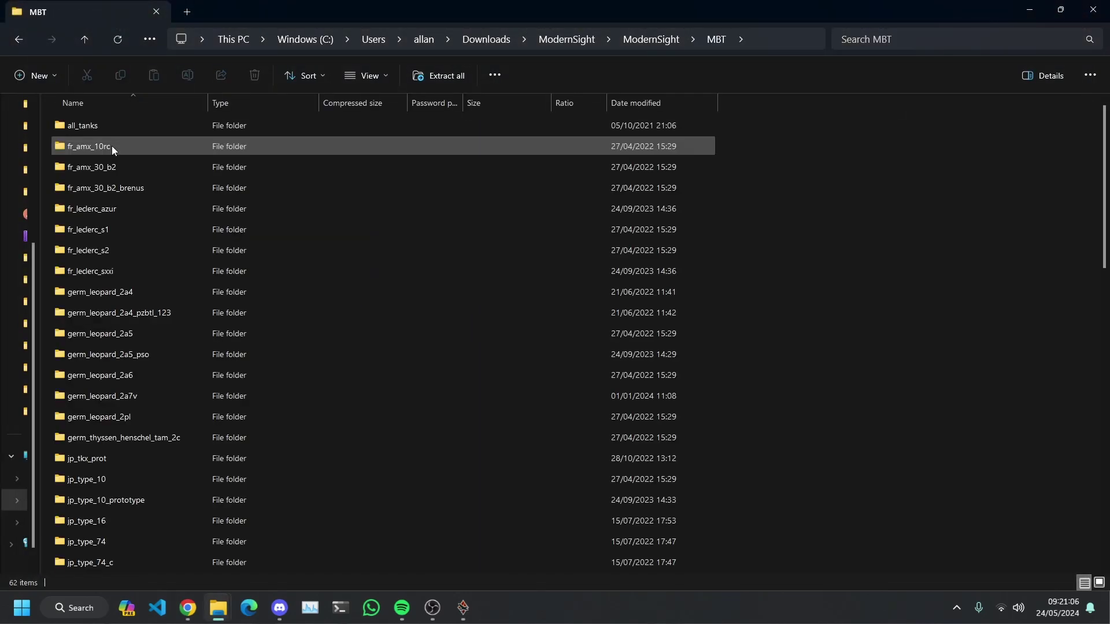
scroll(131, 297, down, 6)
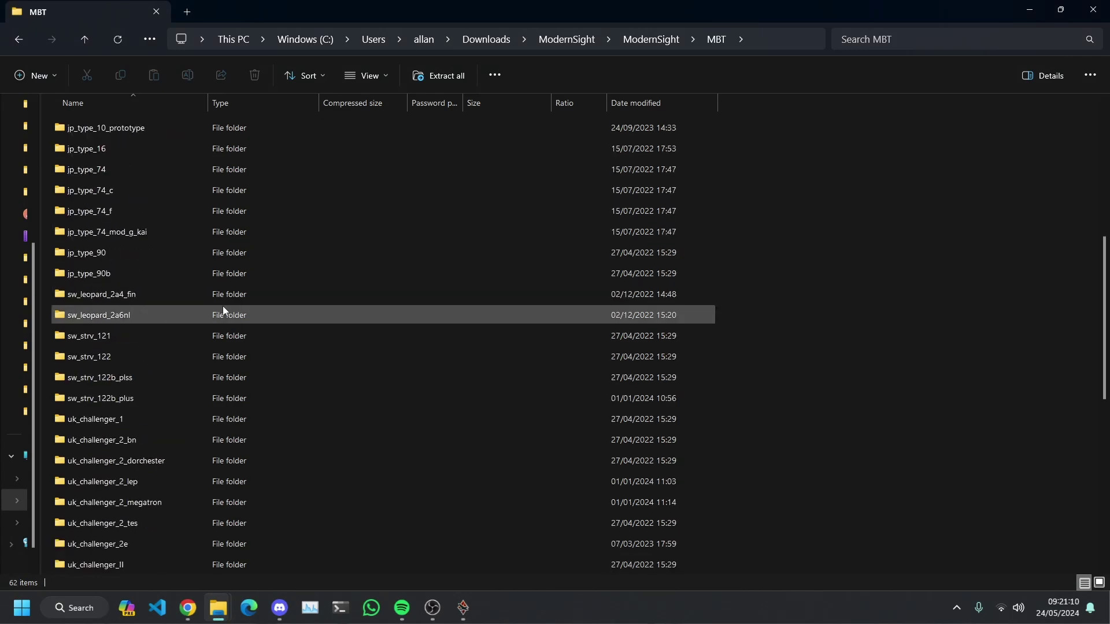
scroll(179, 405, down, 2)
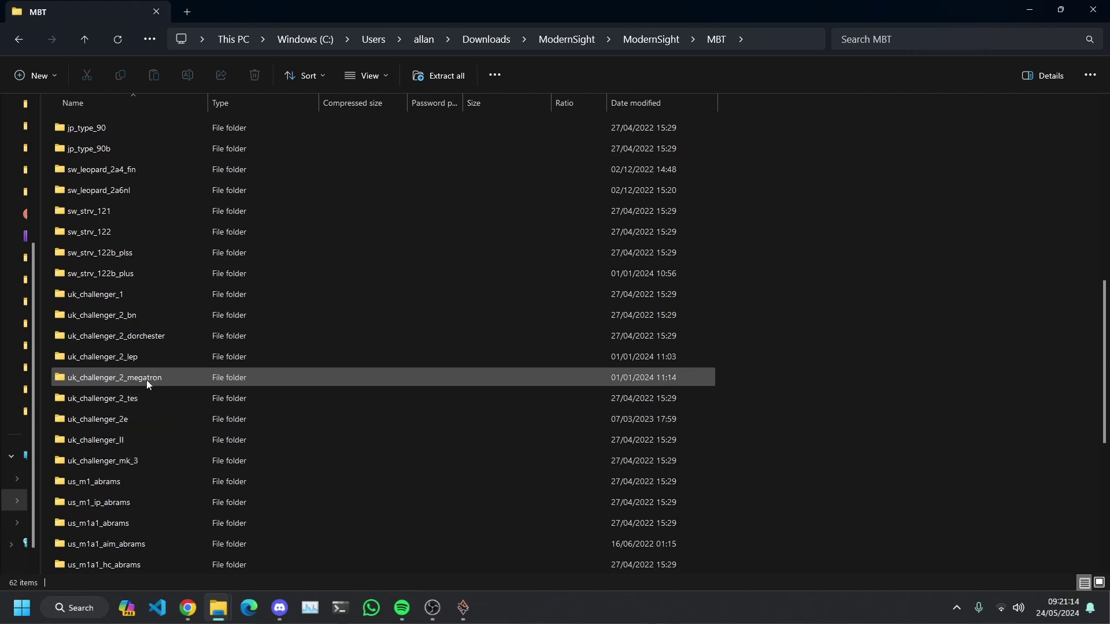
double_click(159, 460)
click(134, 125)
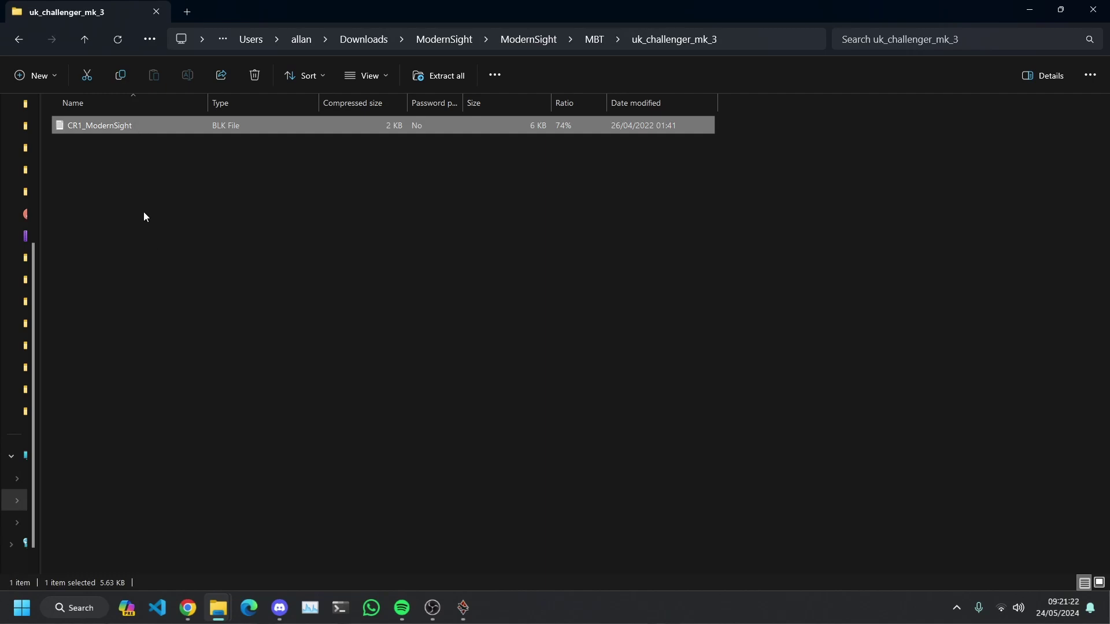
right_click(161, 125)
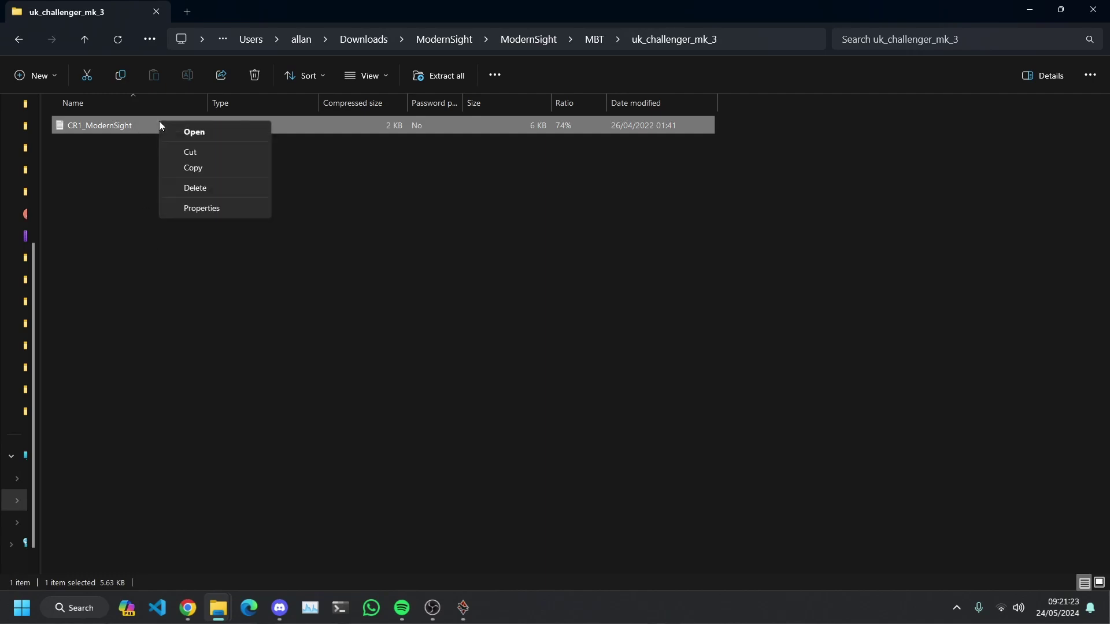
click(193, 168)
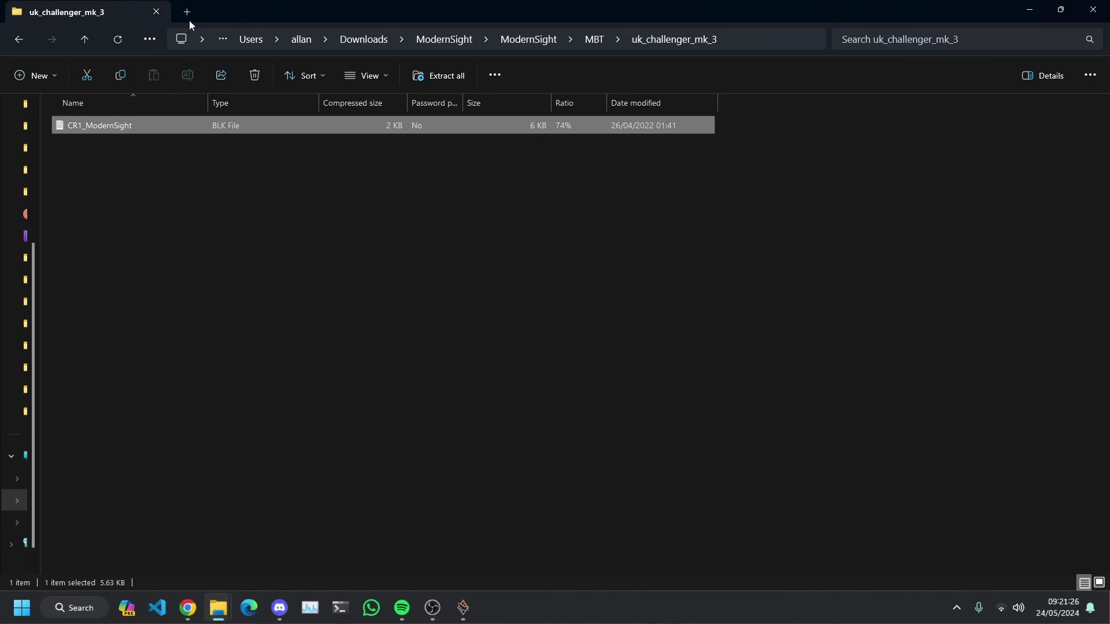
mouse_move(214, 608)
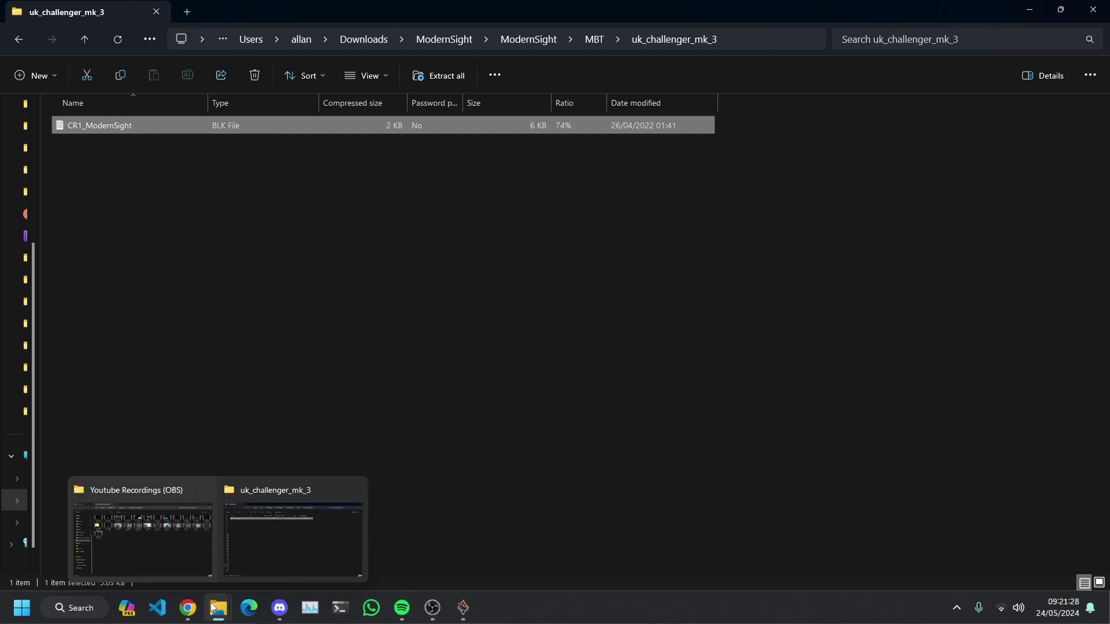
- Bring up the War Thunder installation folder in File Explorer and locate its UserSights folder
click(143, 535)
click(93, 12)
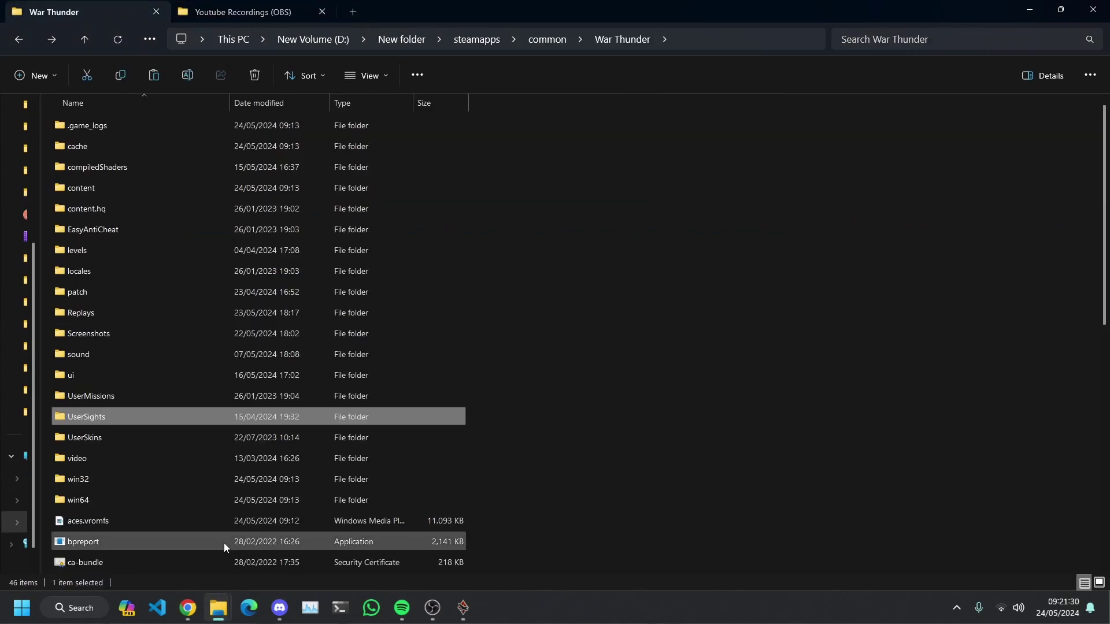
mouse_move(220, 612)
click(245, 554)
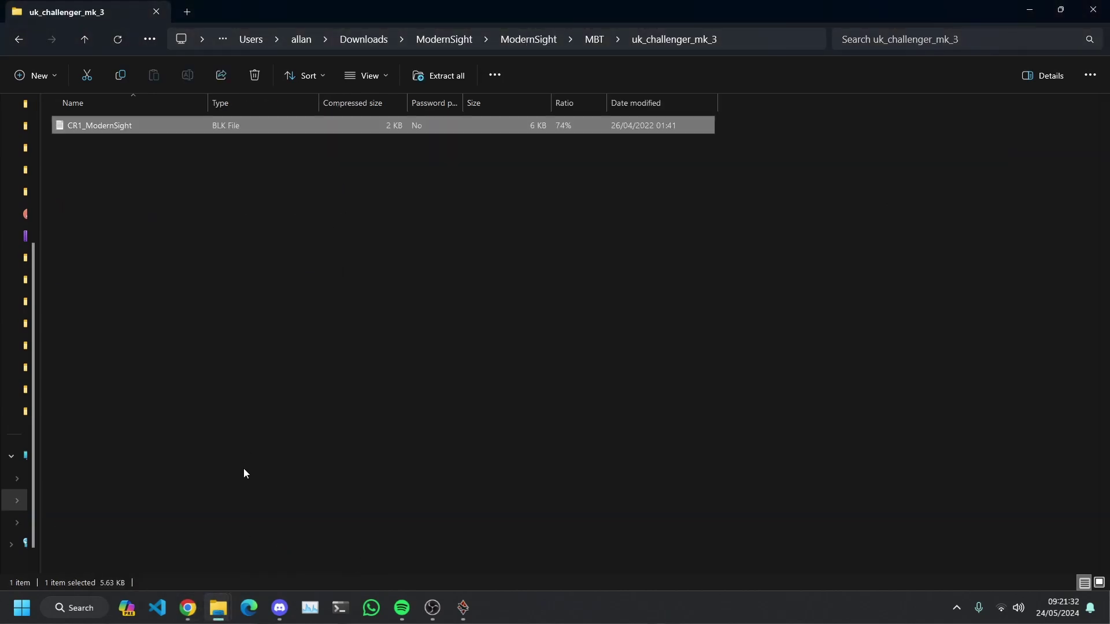
click(168, 535)
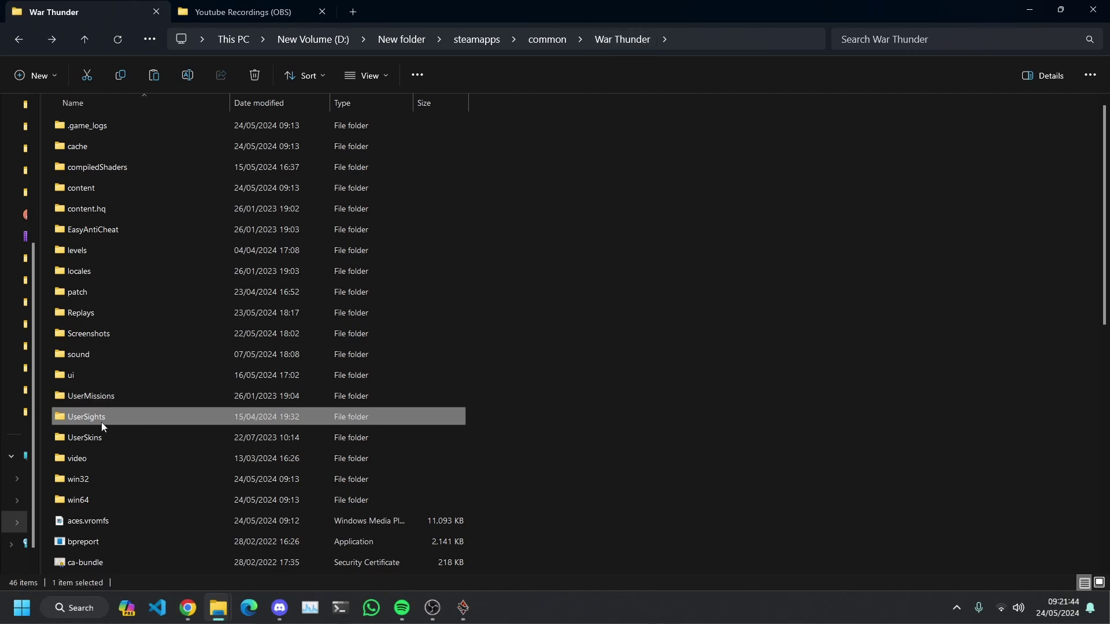
mouse_move(100, 422)
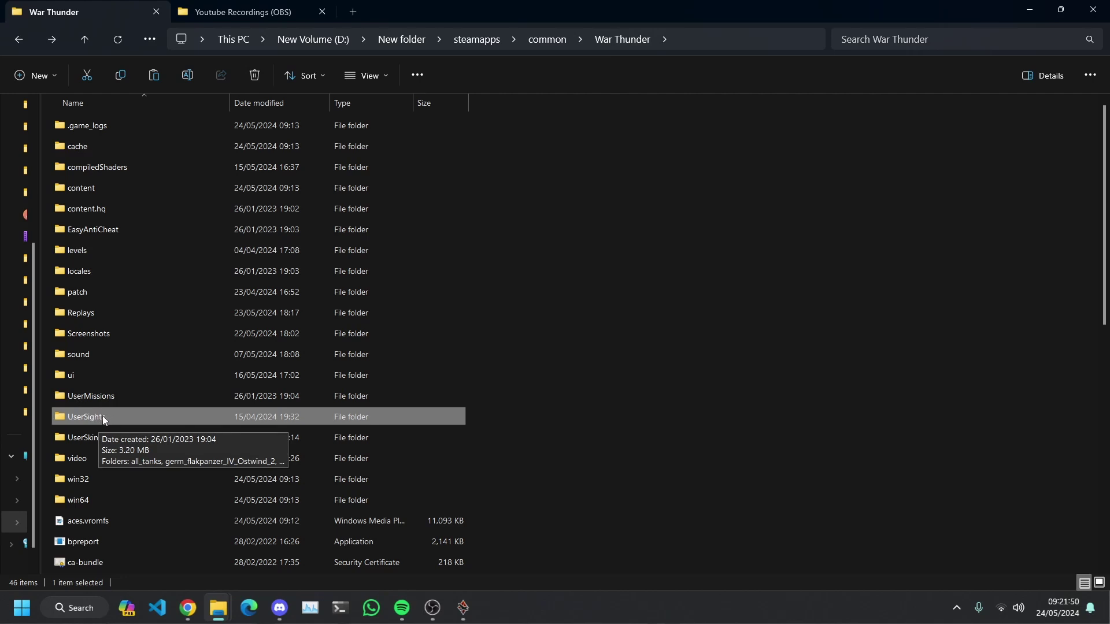
- Switch to War Thunder and add a grid sight through the alternative sight grid option in Common Battle Settings
mouse_move(431, 555)
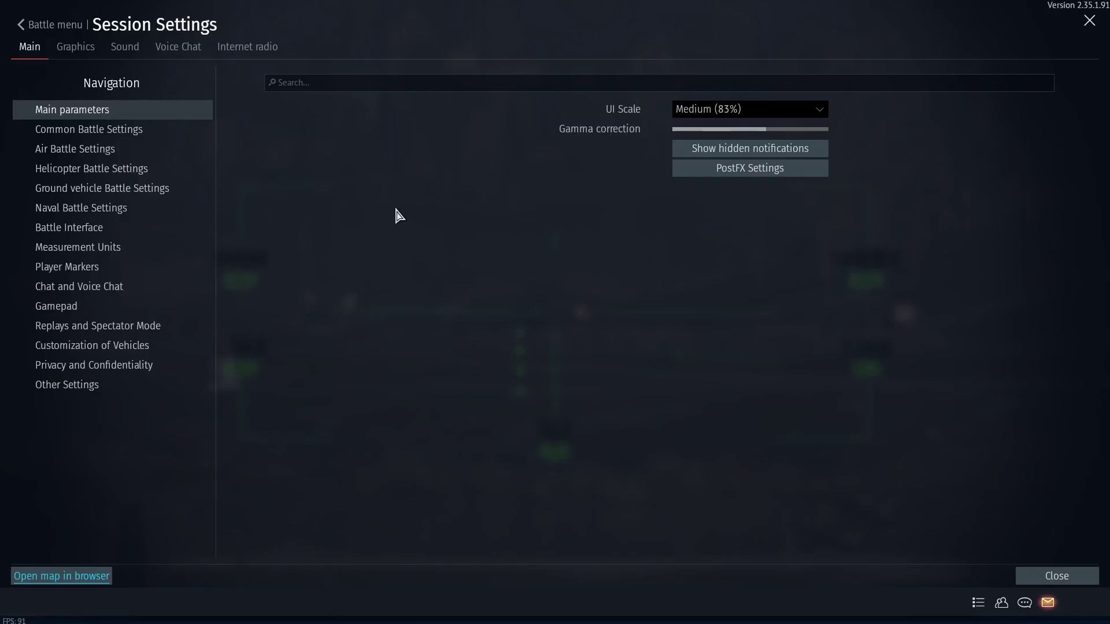
click(196, 133)
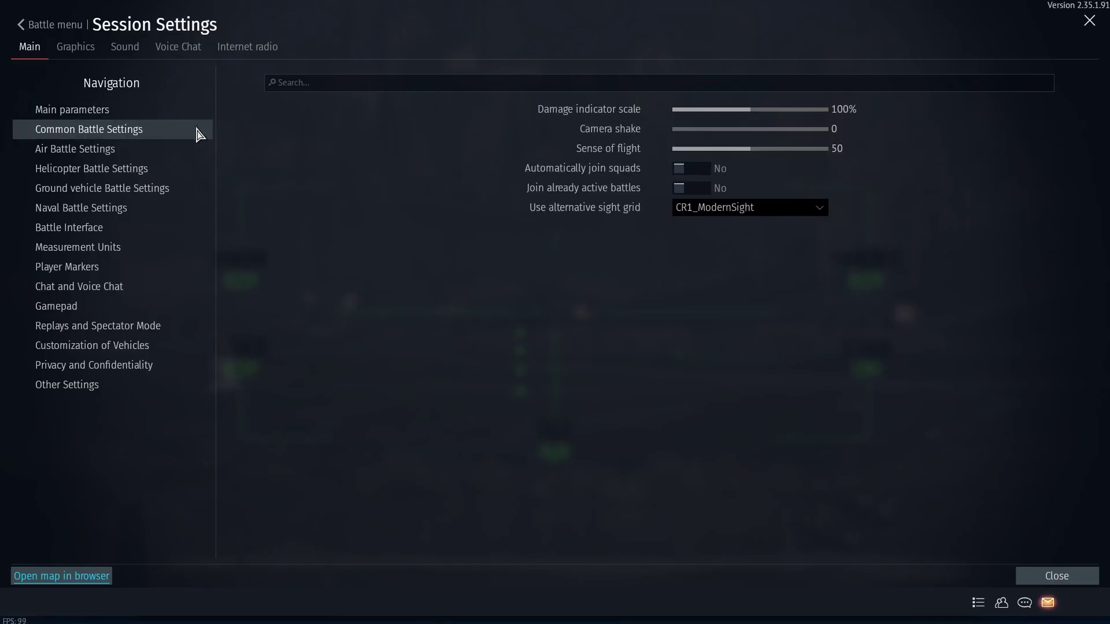
click(702, 209)
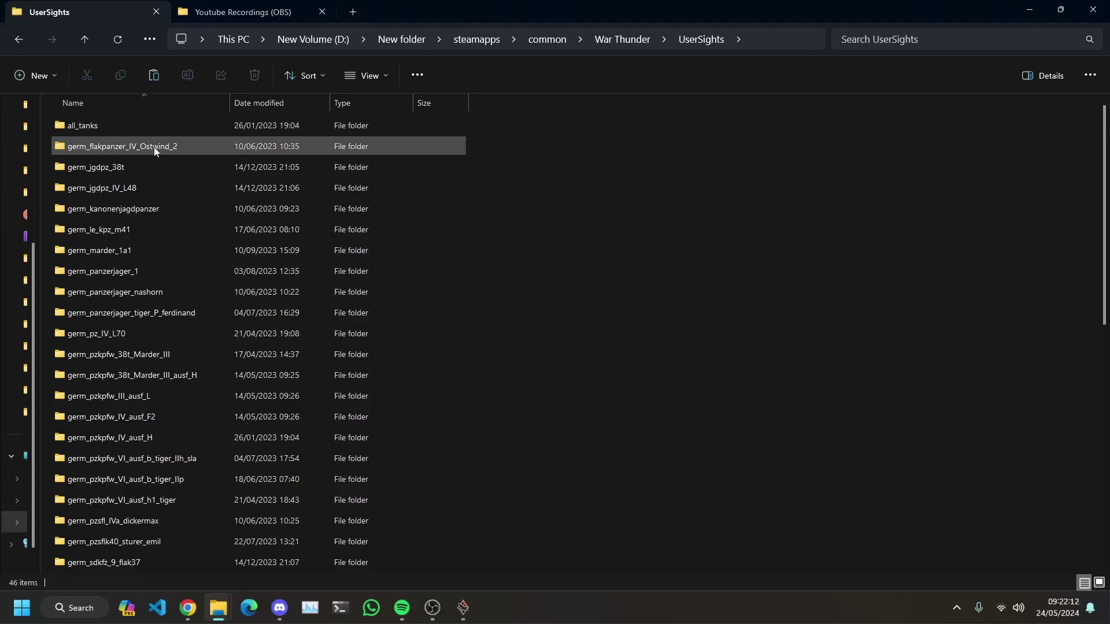
- In File Explorer, open the uk_challenger_1_mk_3_gulf folder inside UserSights and delete its sight_1 file
scroll(136, 520, down, 5)
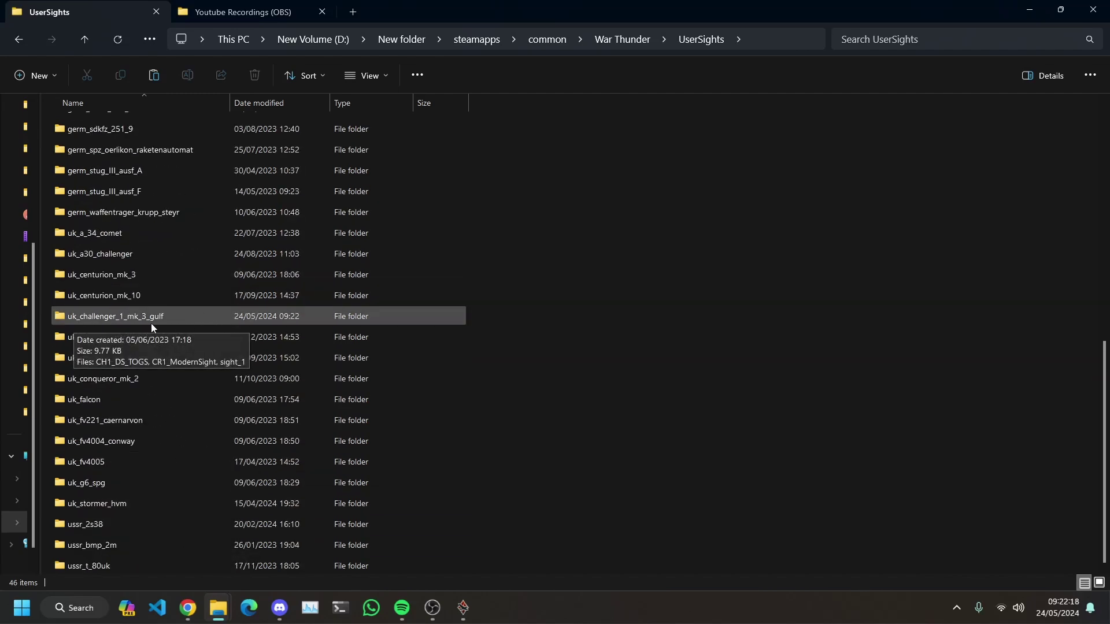
double_click(185, 320)
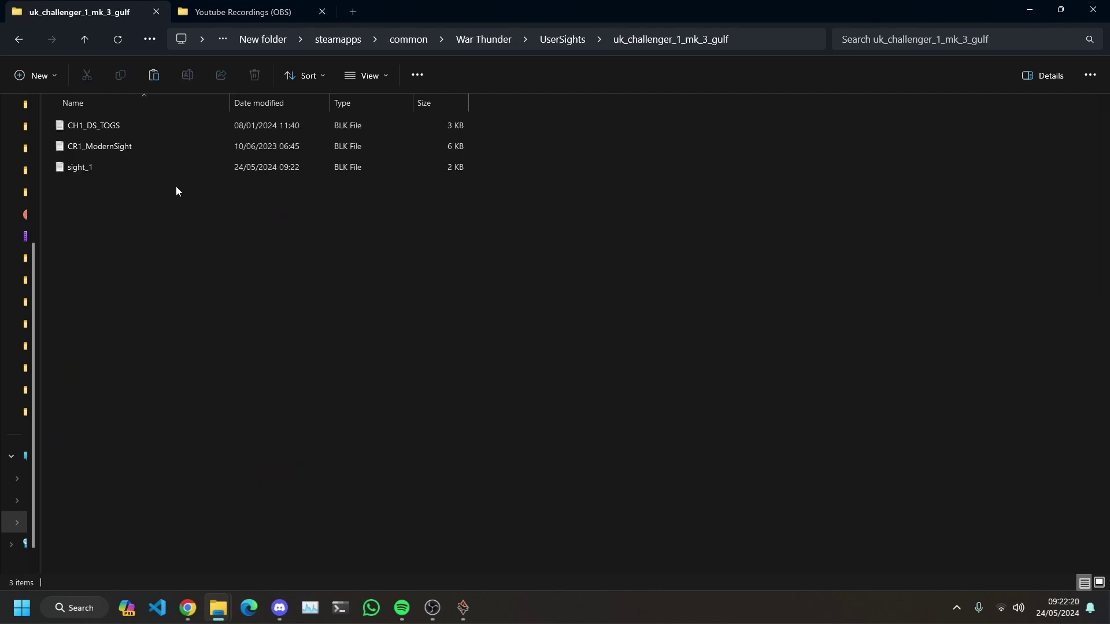
click(119, 166)
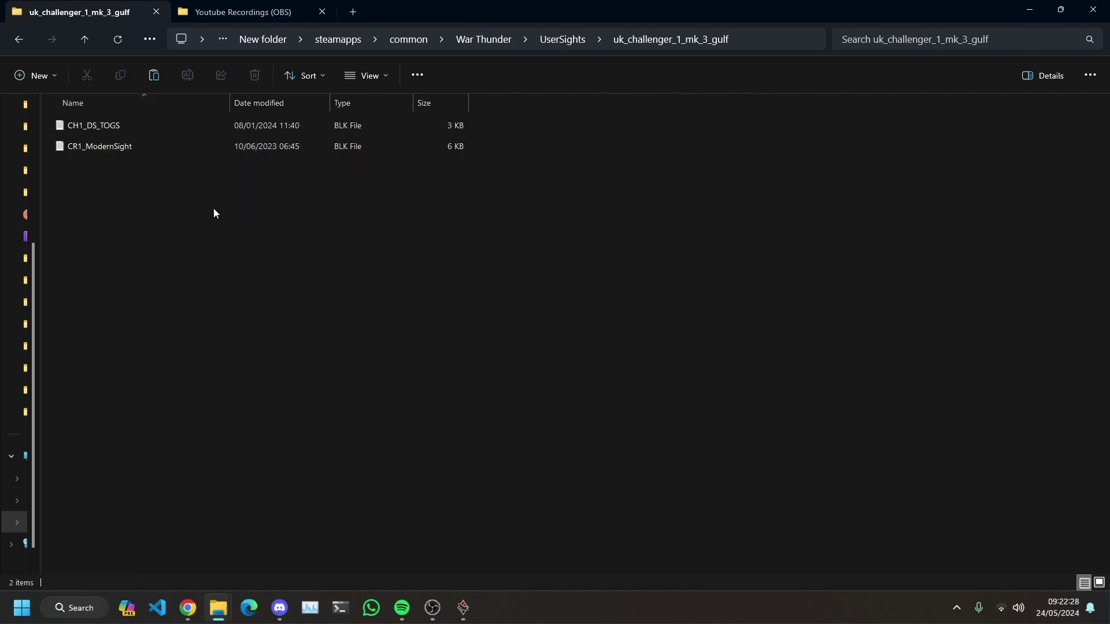
key(ctrl+v)
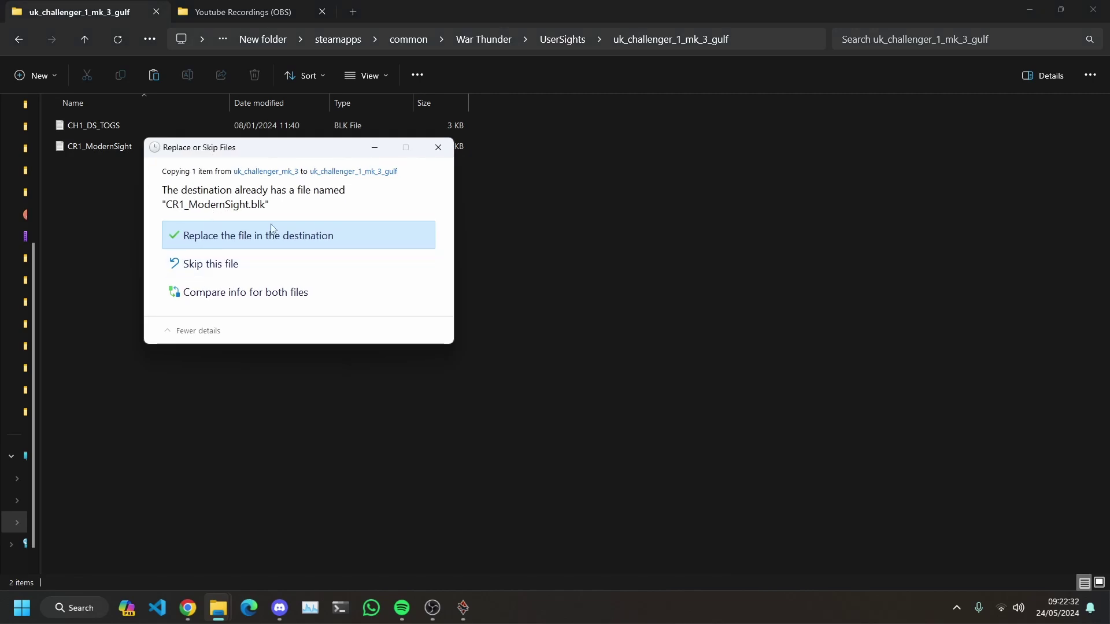
click(439, 147)
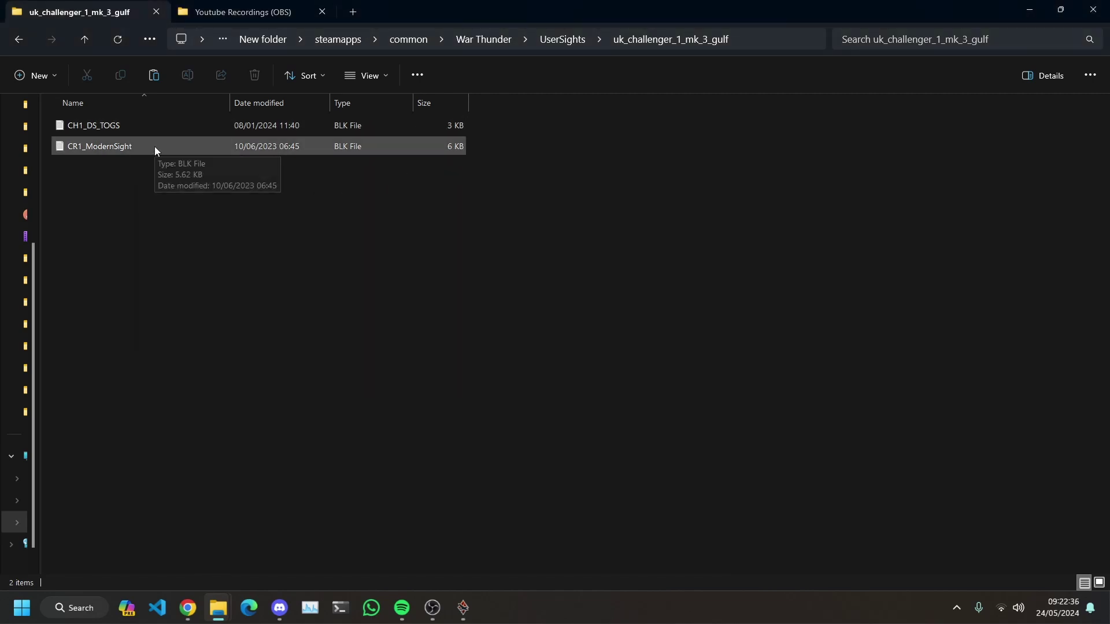
key(ctrl+v)
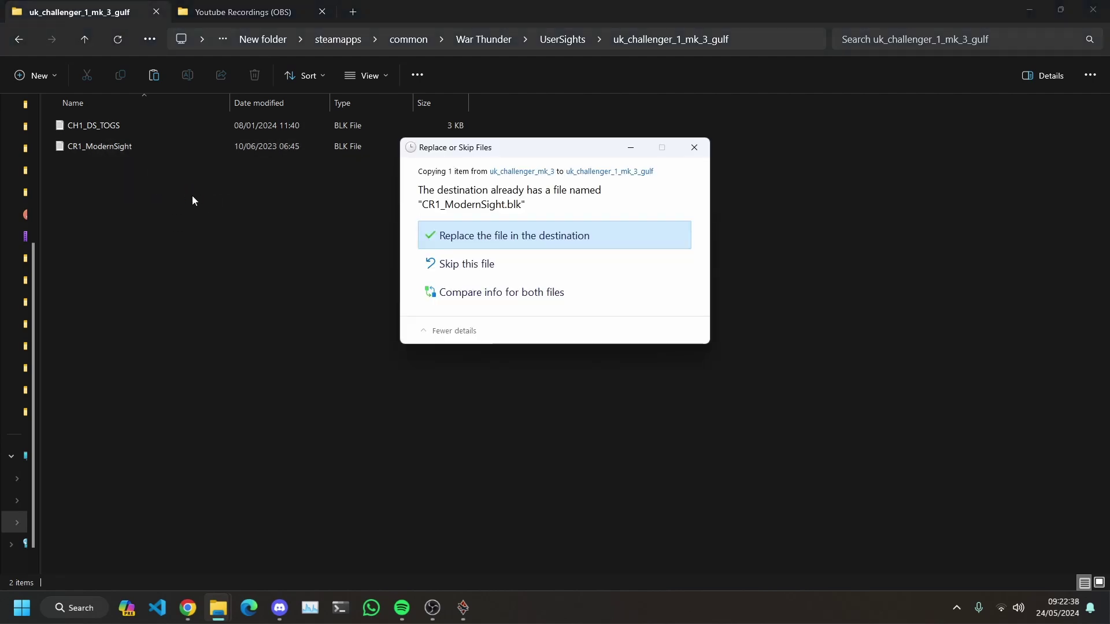
key(Return)
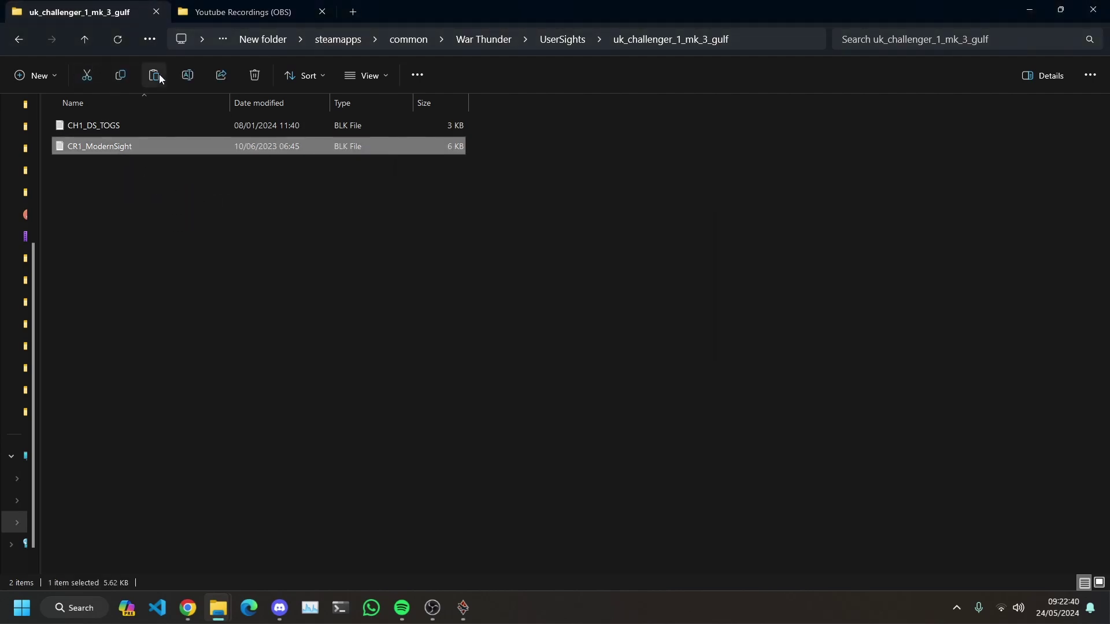
- Rename the existing CR1_ModernSight file as CR1_ModernSight2 and paste the copied CR1_ModernSight file into the same folder
click(187, 75)
click(145, 146)
key(shift+Tab)
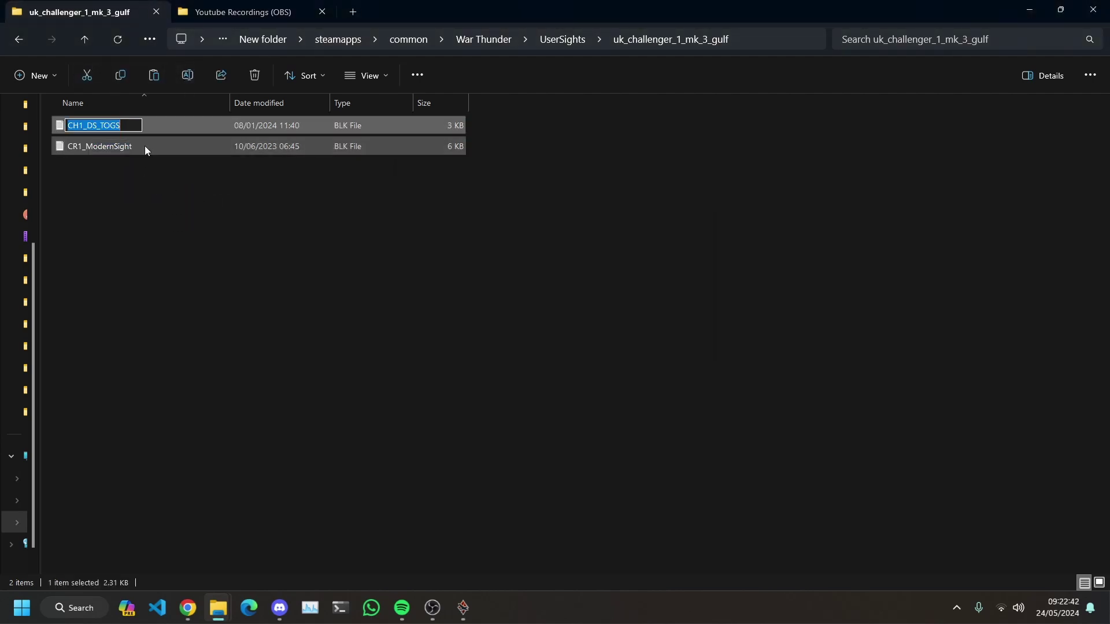
click(145, 146)
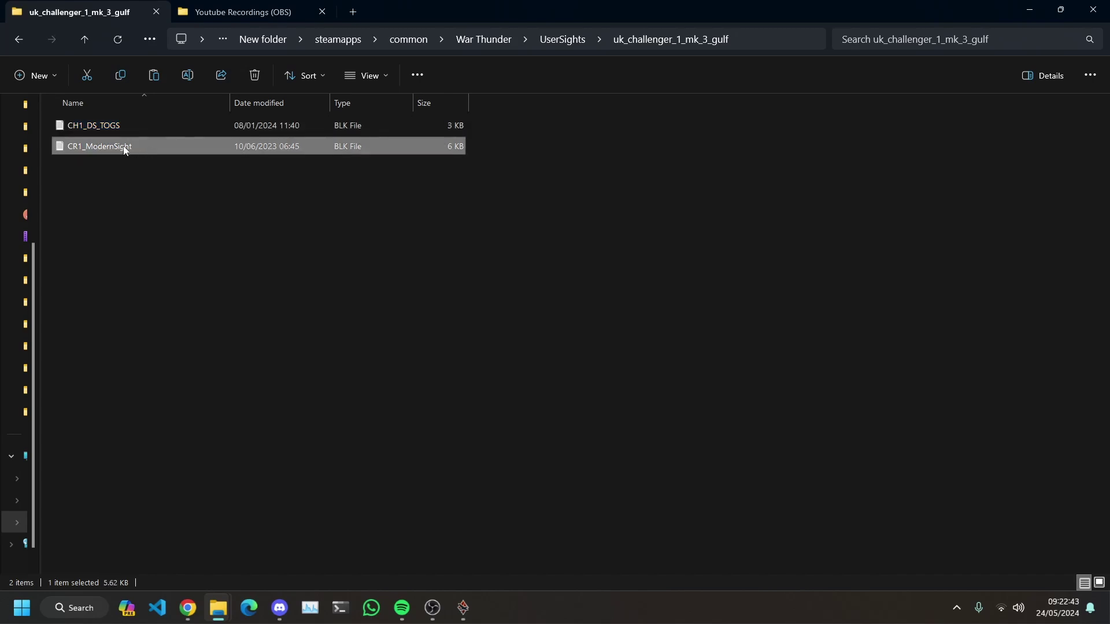
click(187, 75)
click(155, 149)
text(2)
click(204, 214)
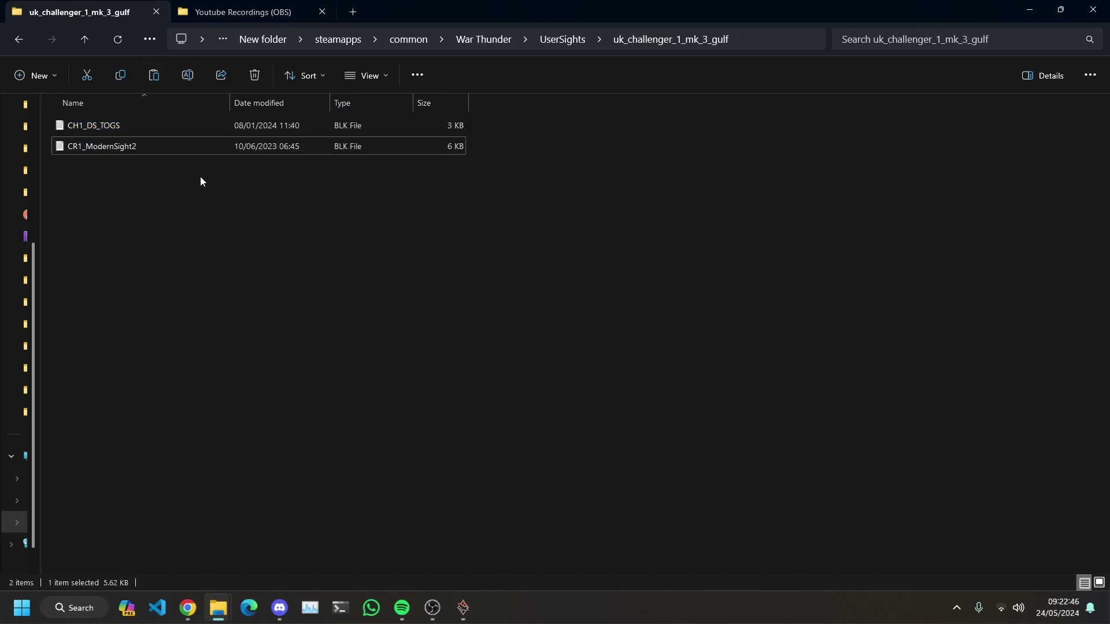
key(ctrl+v)
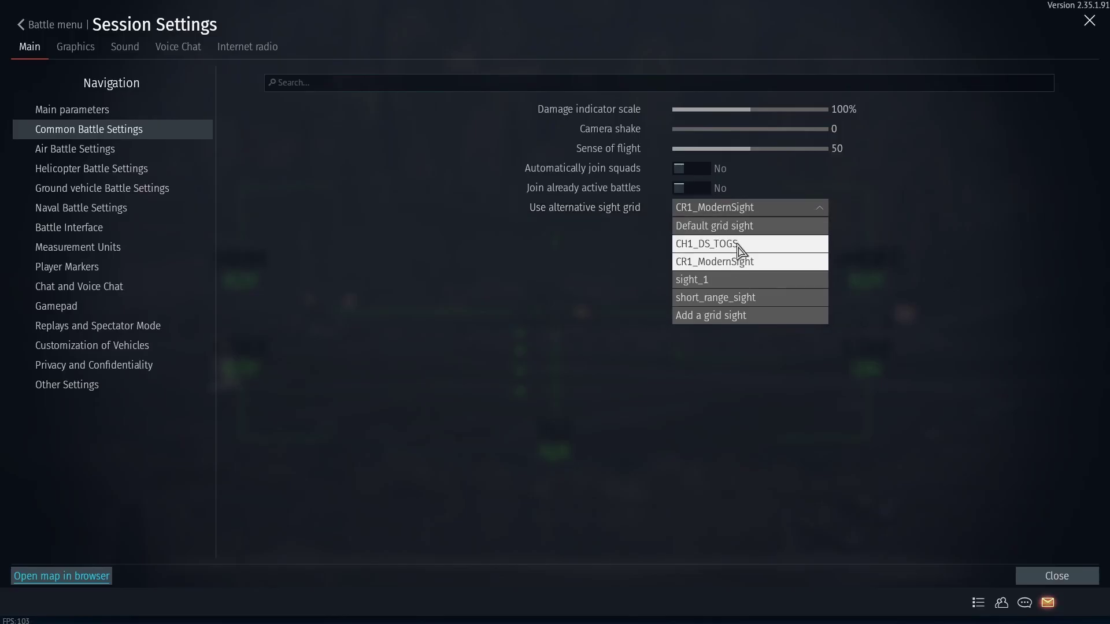
- Return to War Thunder, close the session settings and resume the test drive
click(750, 211)
click(1063, 582)
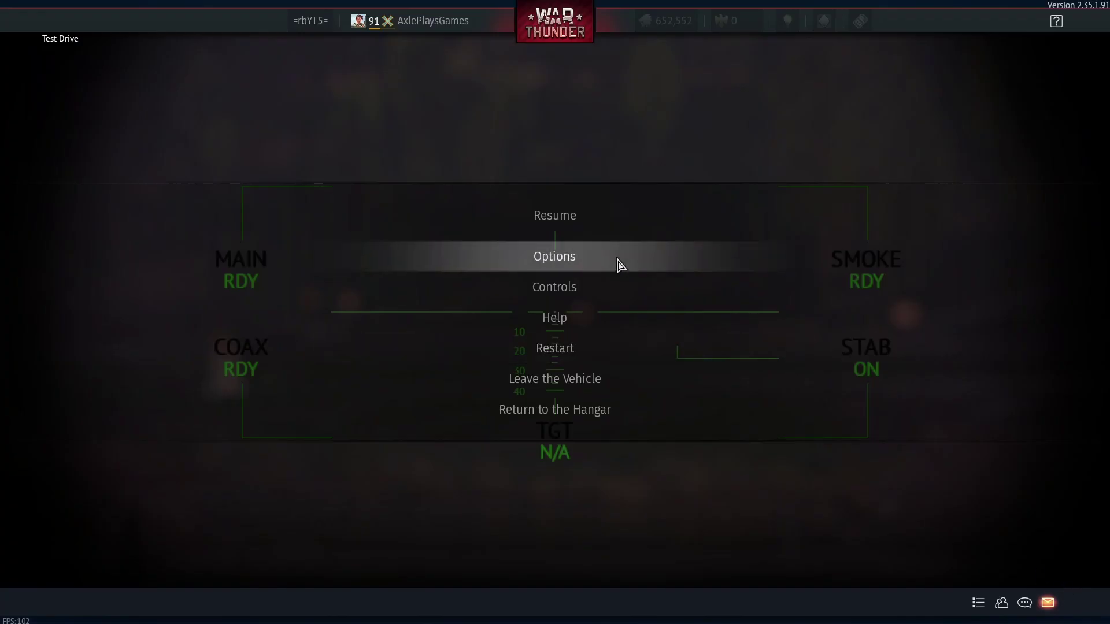
click(578, 215)
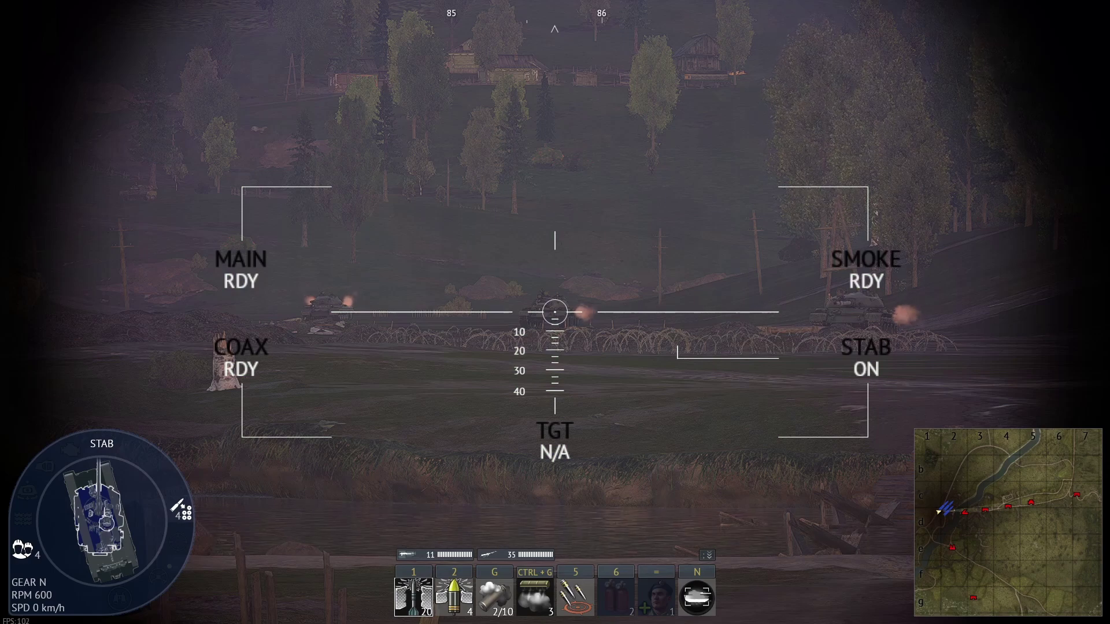
- Toggle the thermal view on and off repeatedly to examine how the custom sight looks in each mode
mouse_move(555, 312)
key(n)
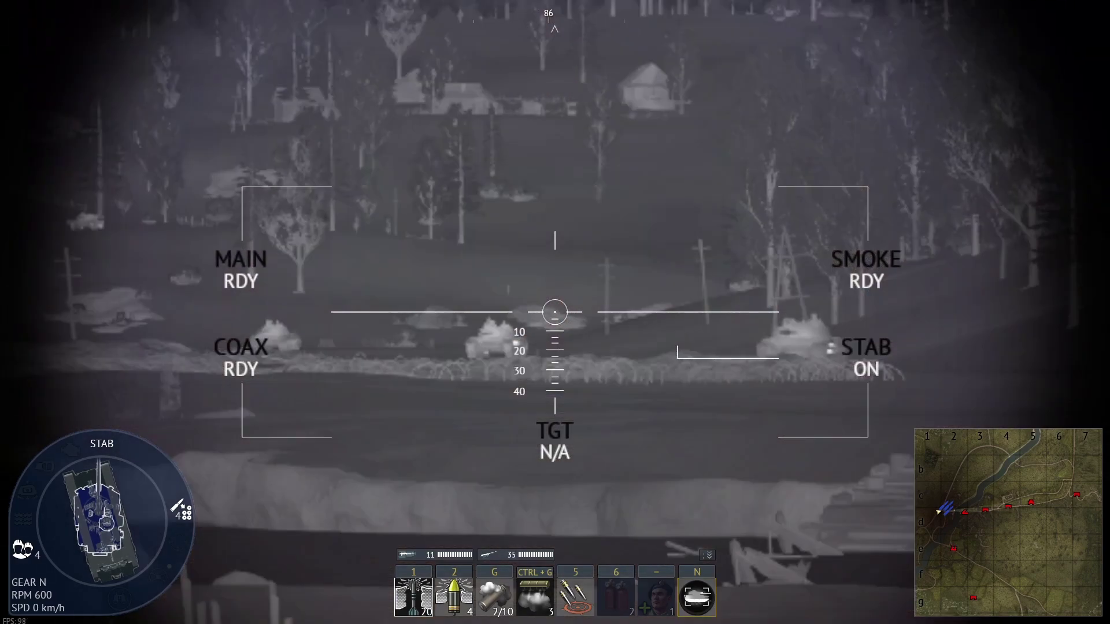
key(n)
key(n)
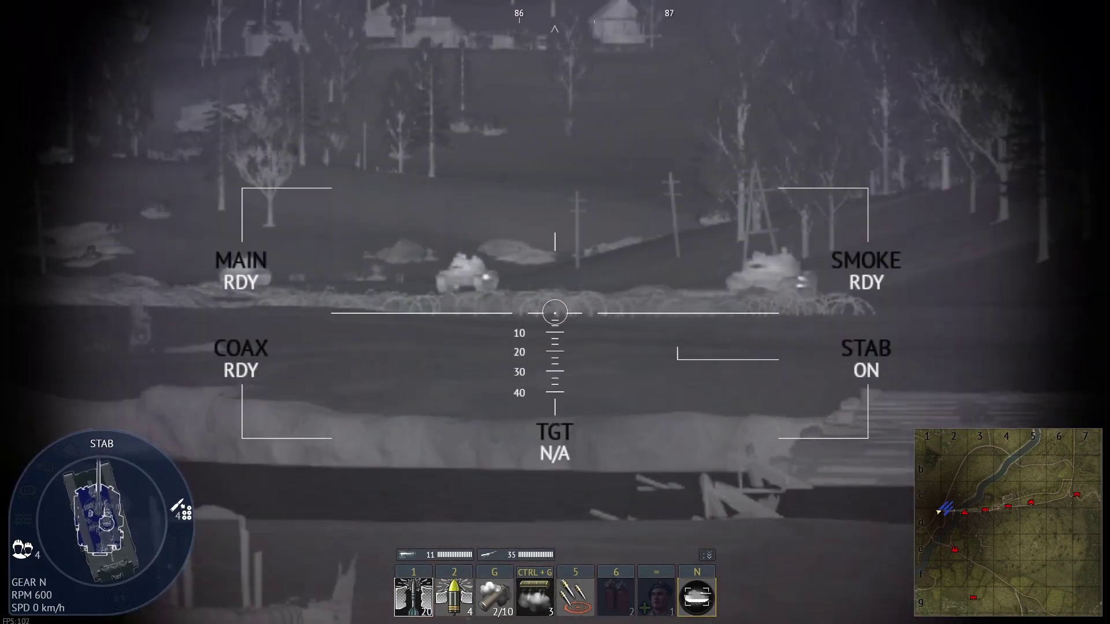
key(n)
key(n)
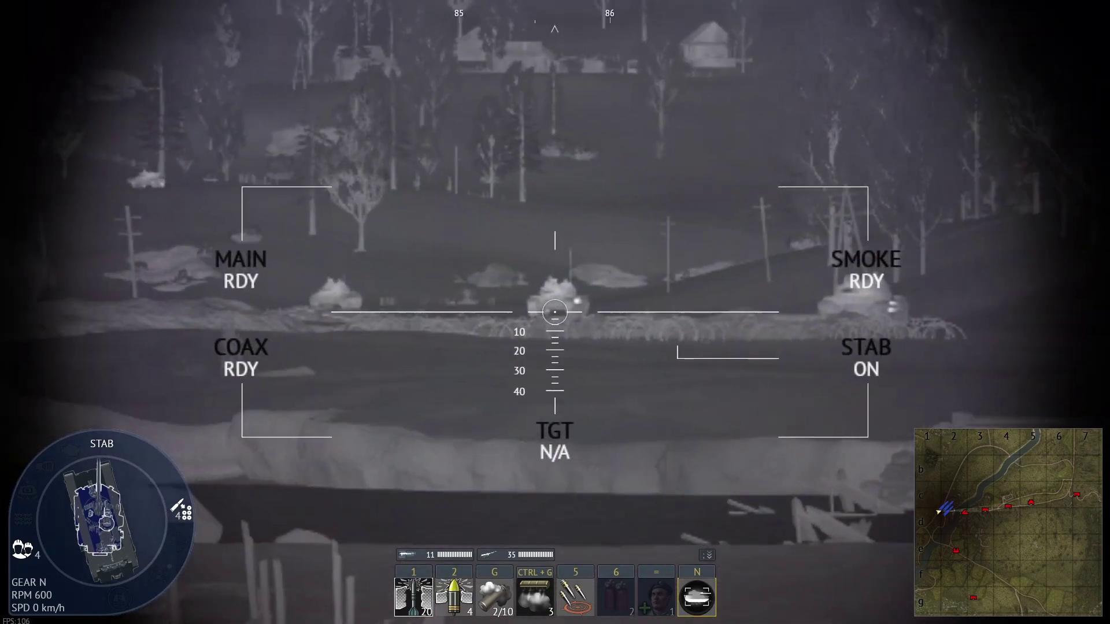
key(n)
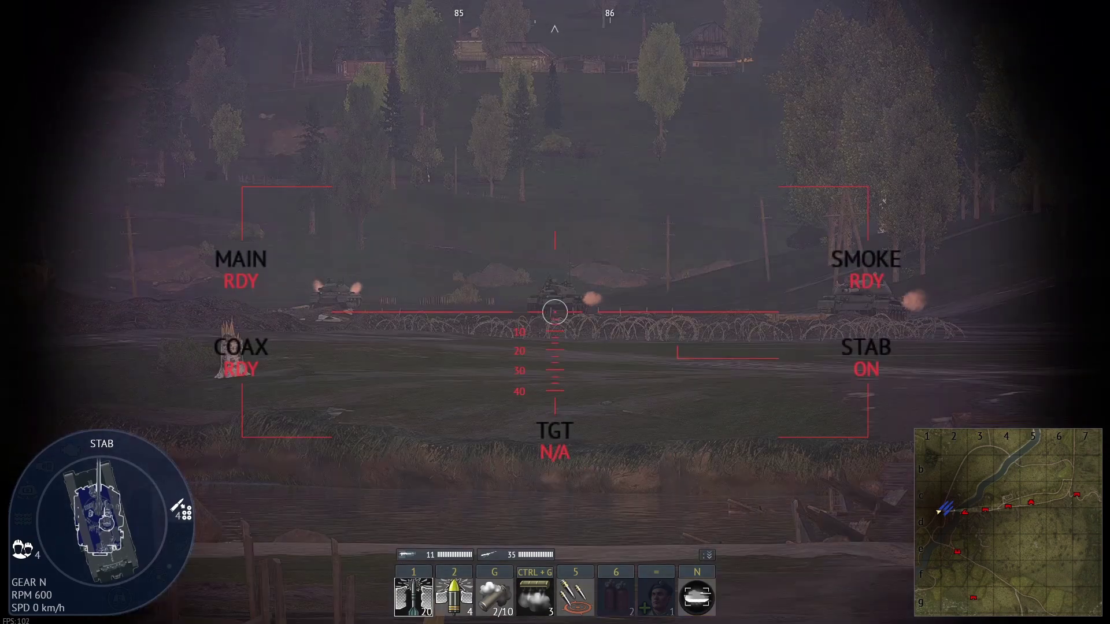
key(n)
key(n)
key(n)
key(n)
- Set the alternative sight grid to CR1_ModernSight2 in the Common Battle Settings and resume the test drive
key(Escape)
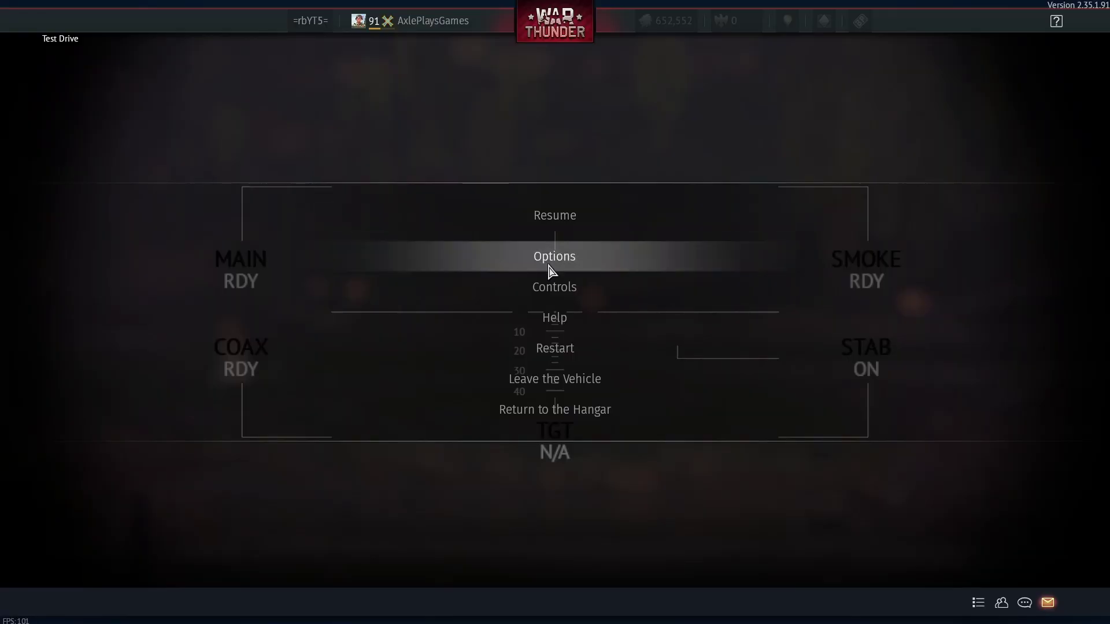
click(553, 269)
click(110, 132)
click(752, 208)
click(740, 283)
key(Escape)
click(604, 216)
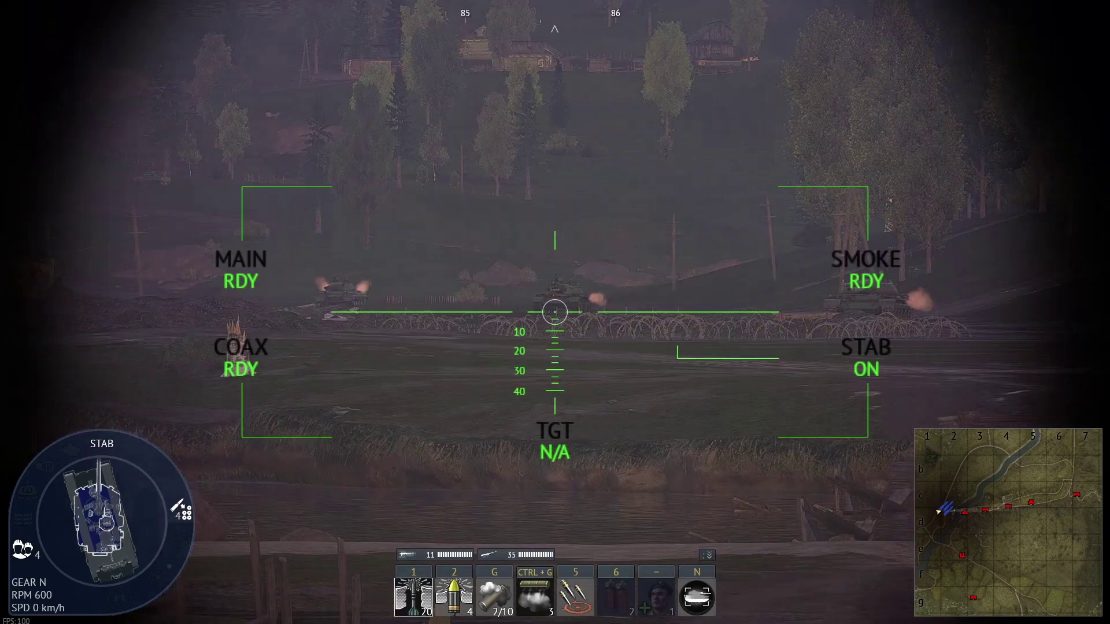
- Look through the ground vehicle, common and battle interface categories of the session settings
key(Escape)
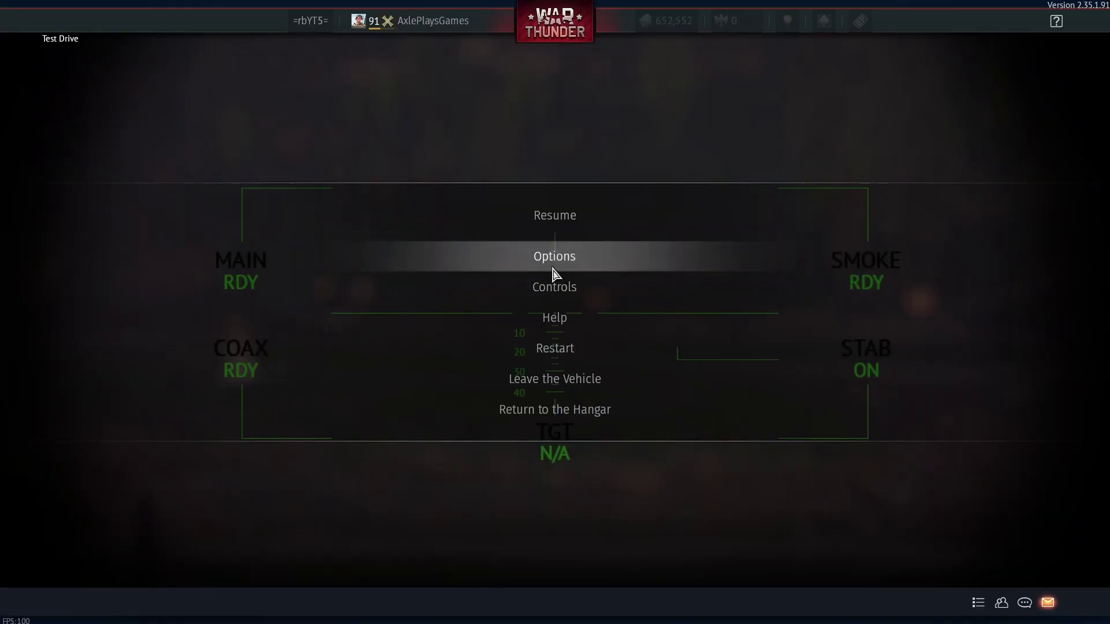
click(554, 261)
click(52, 188)
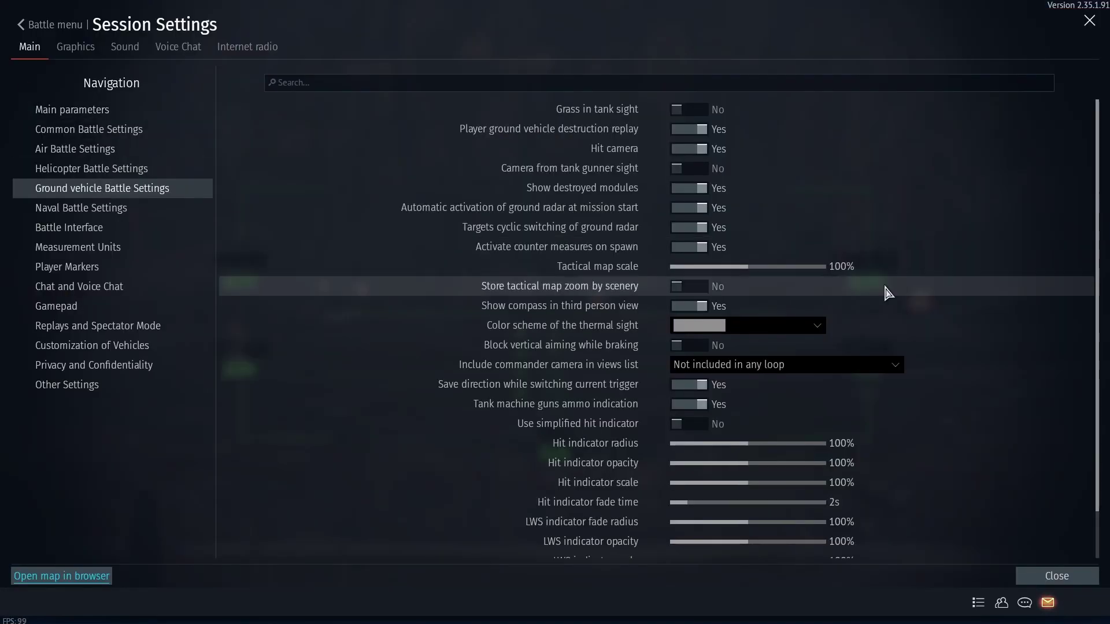
scroll(706, 471, down, 1)
scroll(706, 470, up, 1)
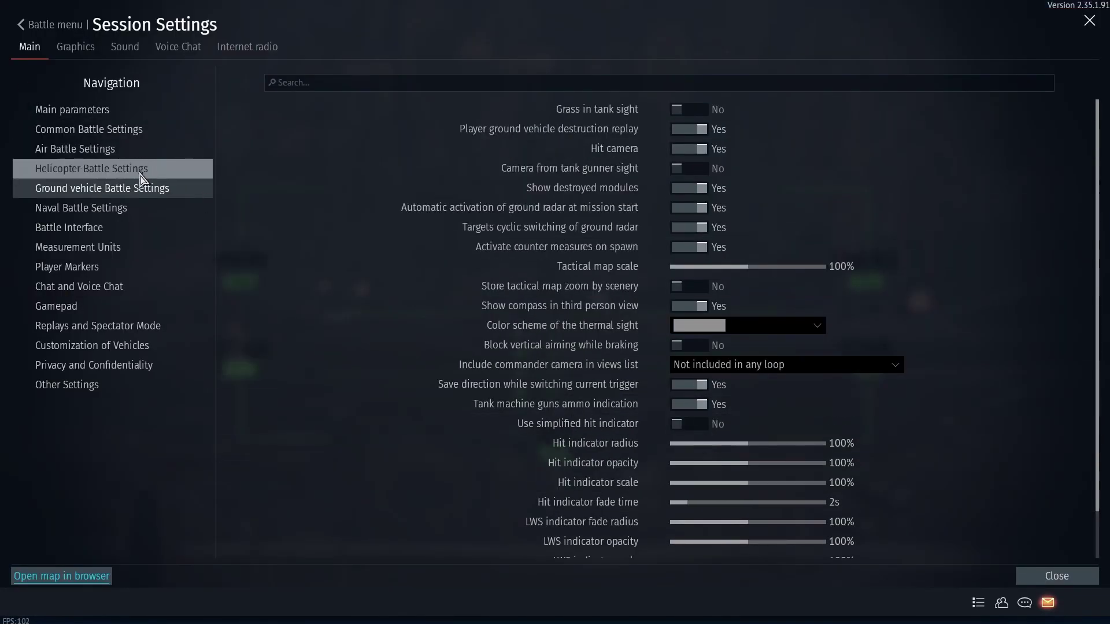
click(116, 128)
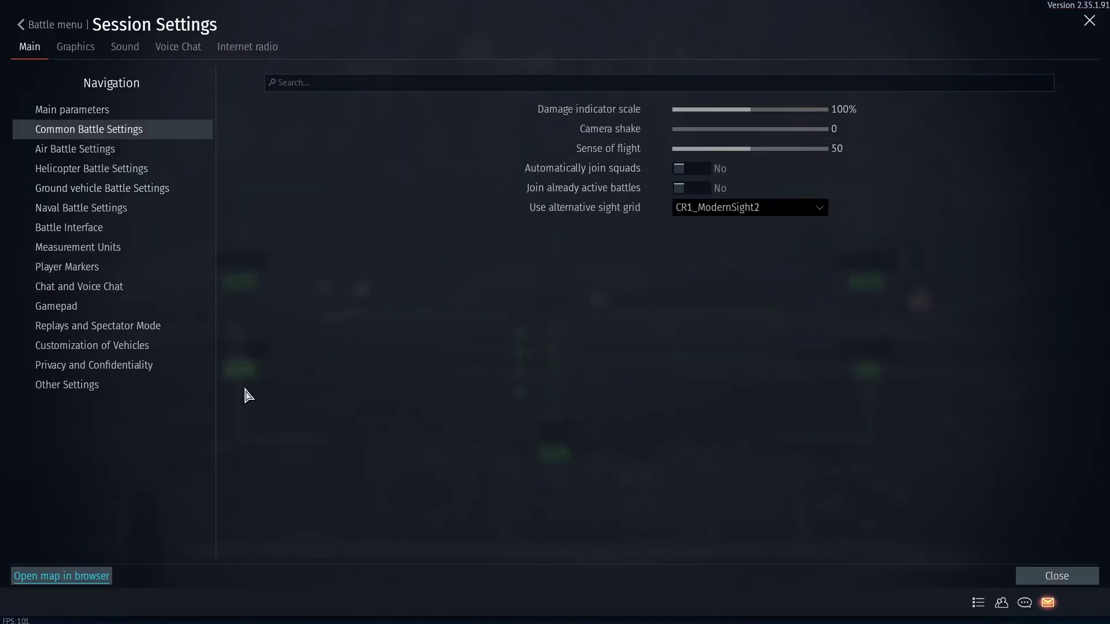
click(69, 230)
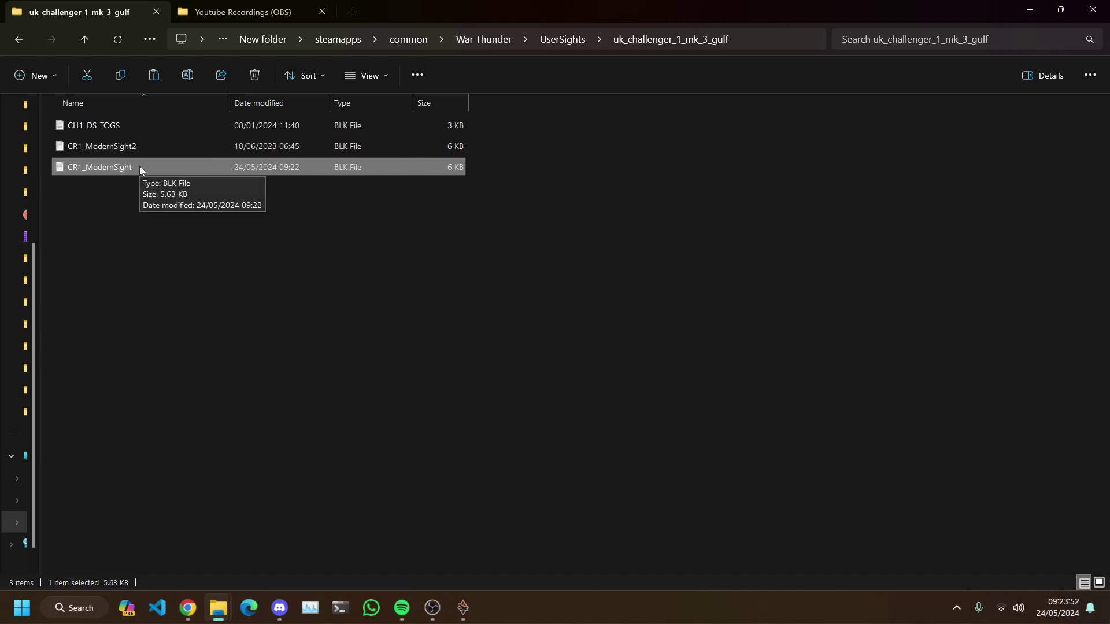
- In File Explorer, open the CR1_ModernSight and CR1_ModernSight2 files as text and compare their crosshair colour lines
double_click(140, 167)
double_click(134, 152)
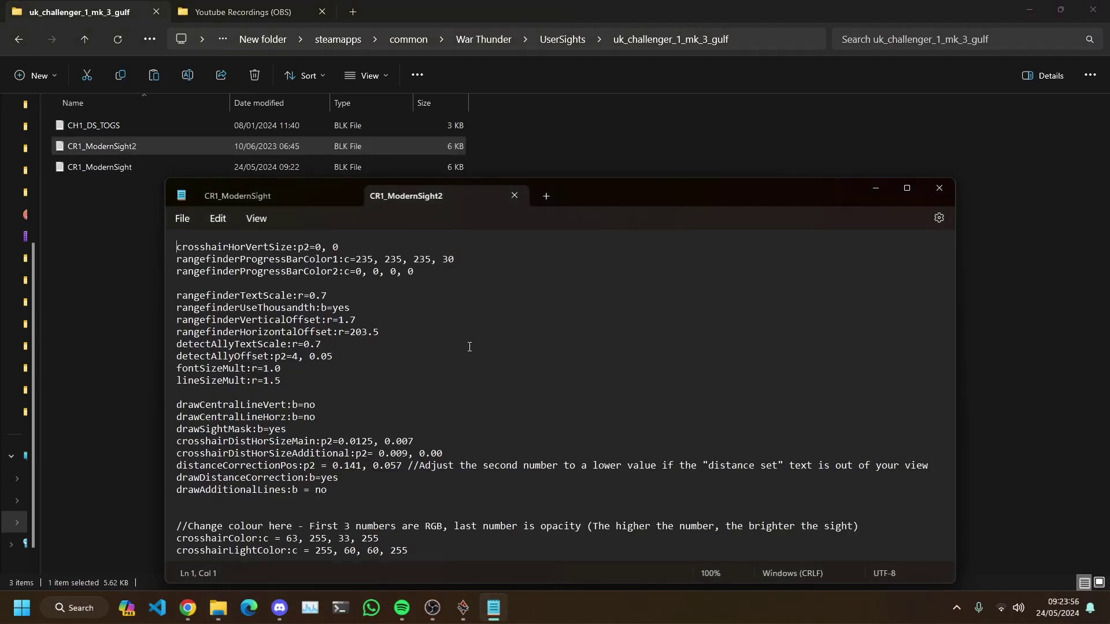
click(283, 205)
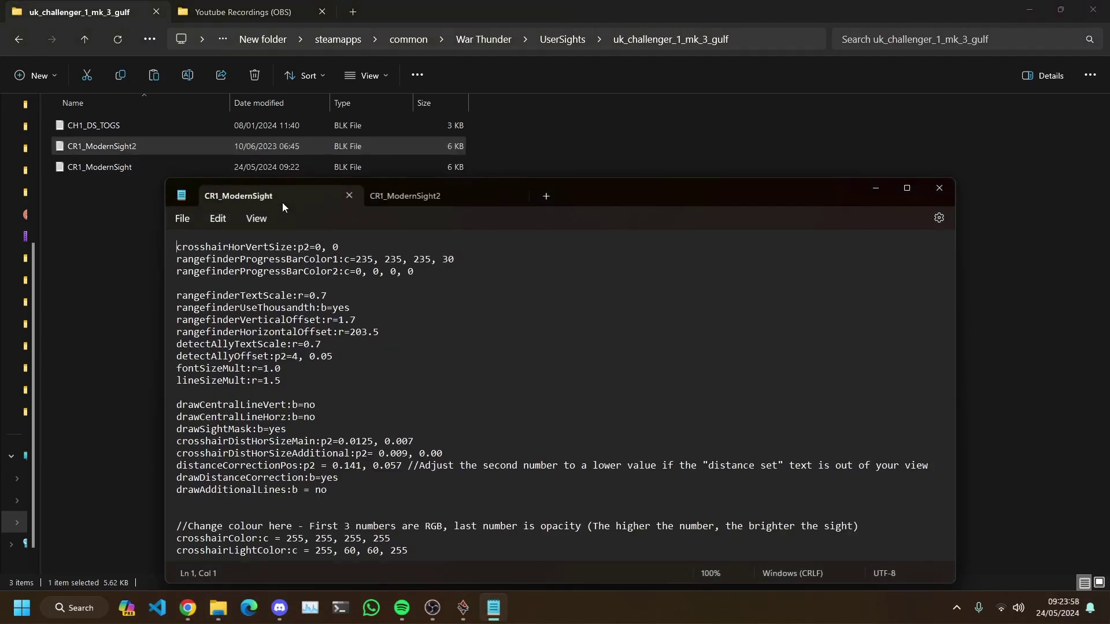
scroll(348, 401, down, 3)
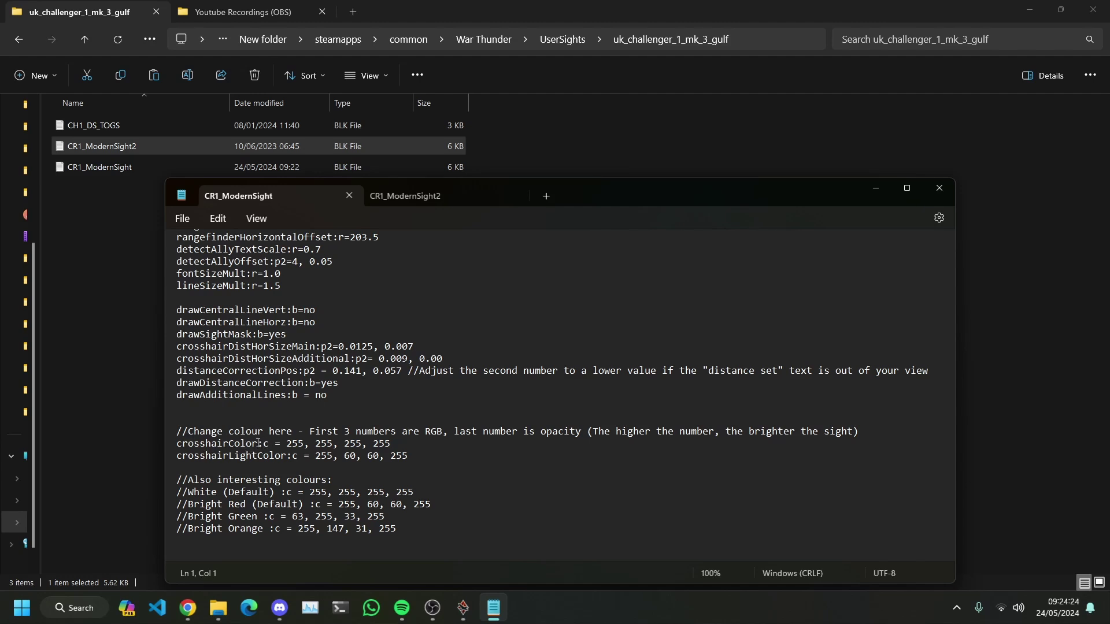
drag(258, 443, 176, 446)
click(443, 453)
click(404, 198)
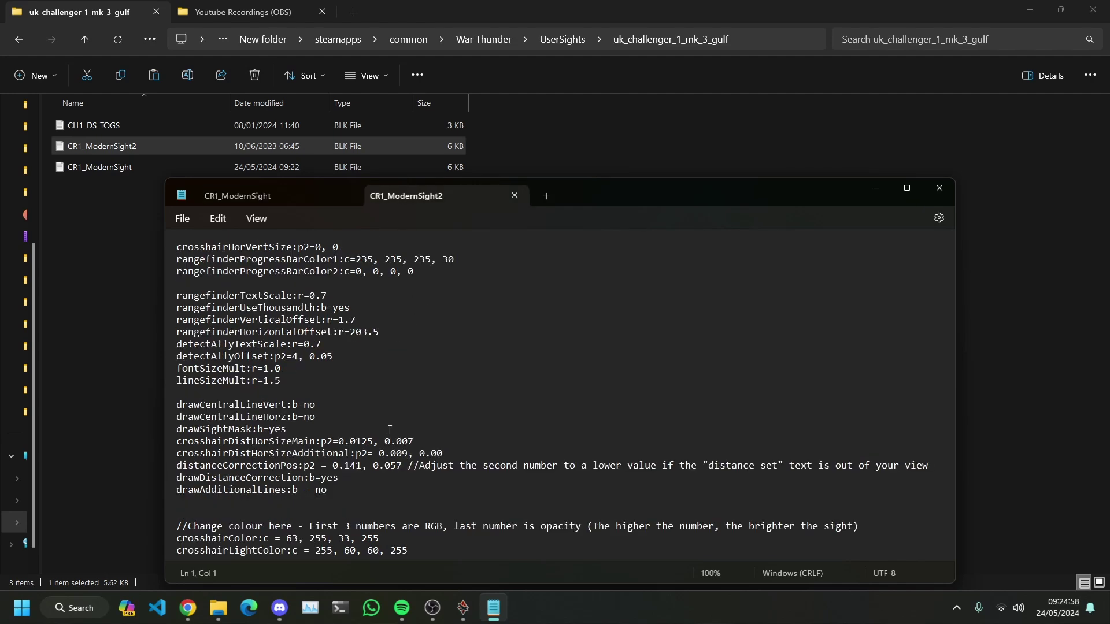
- Compare the crosshair colour lines of CR1_ModernSight and CR1_ModernSight2, and examine the Bright Green preset in CR1_ModernSight
click(280, 205)
scroll(241, 418, down, 2)
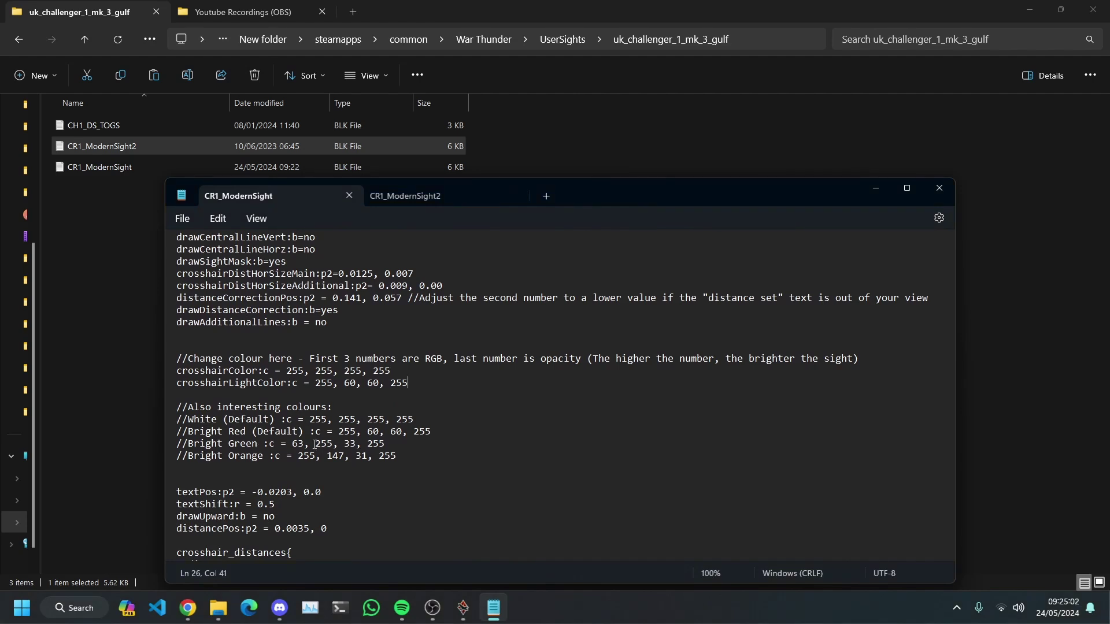
click(399, 197)
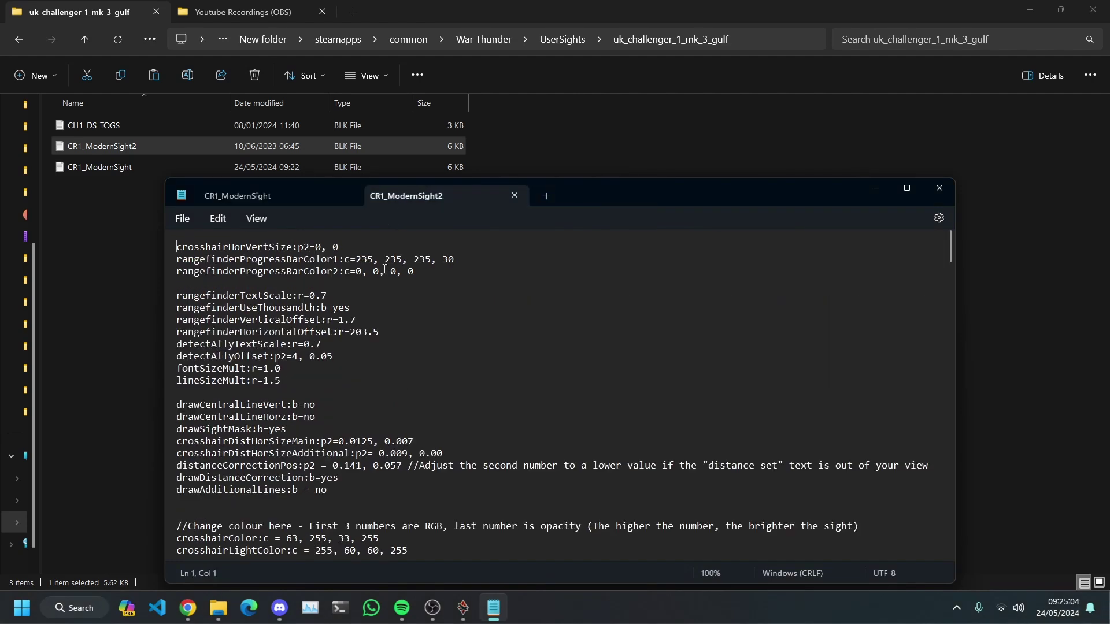
scroll(289, 405, down, 4)
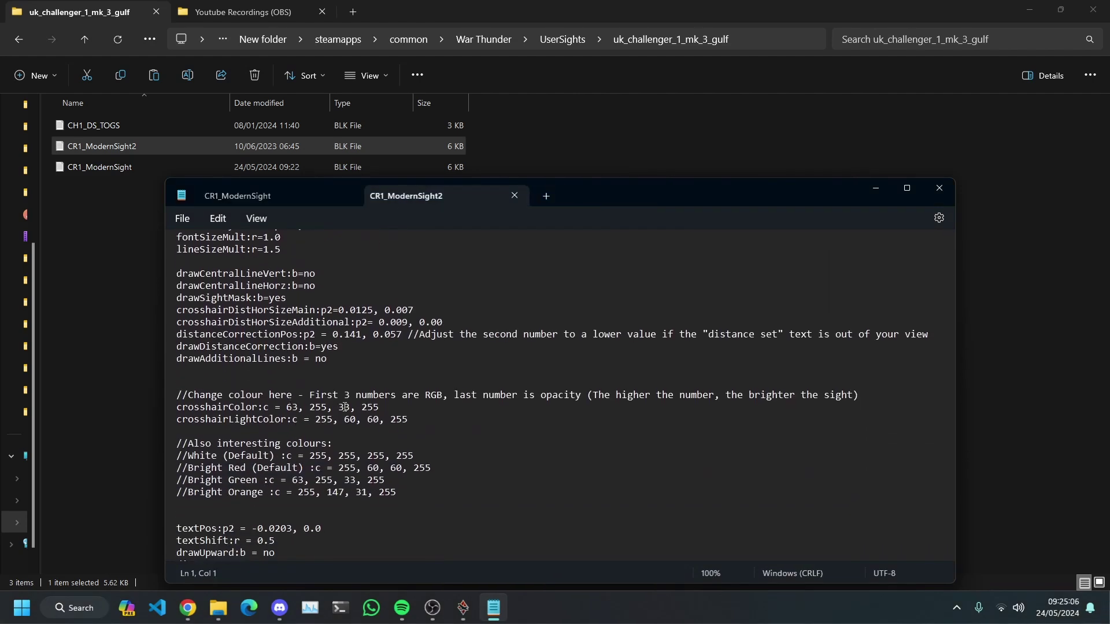
click(234, 196)
scroll(396, 446, down, 1)
drag(396, 446, 190, 446)
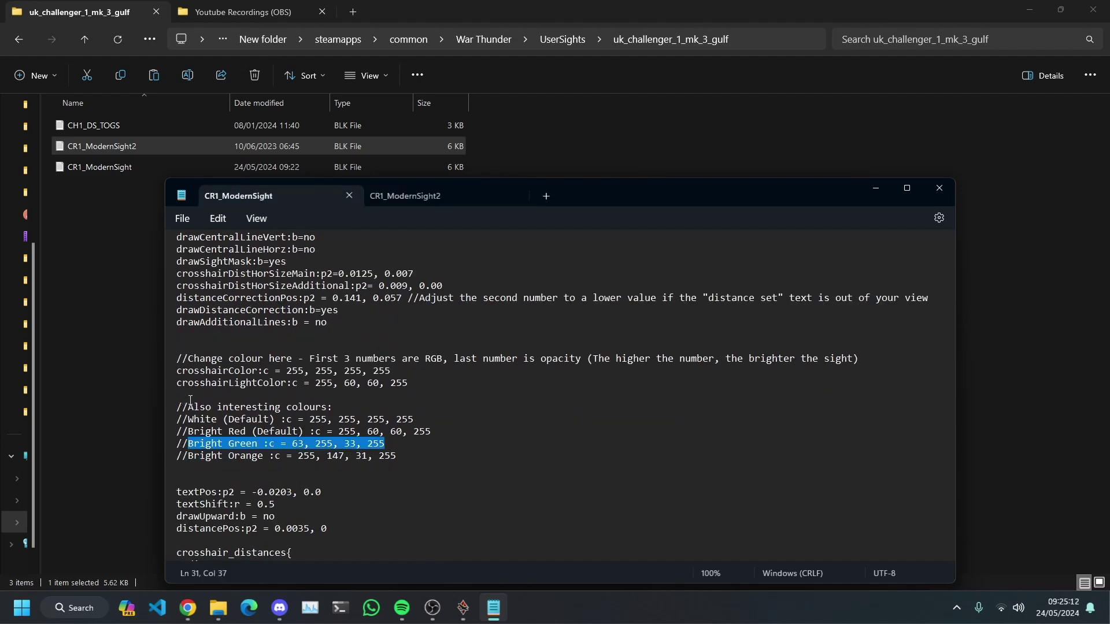
click(416, 454)
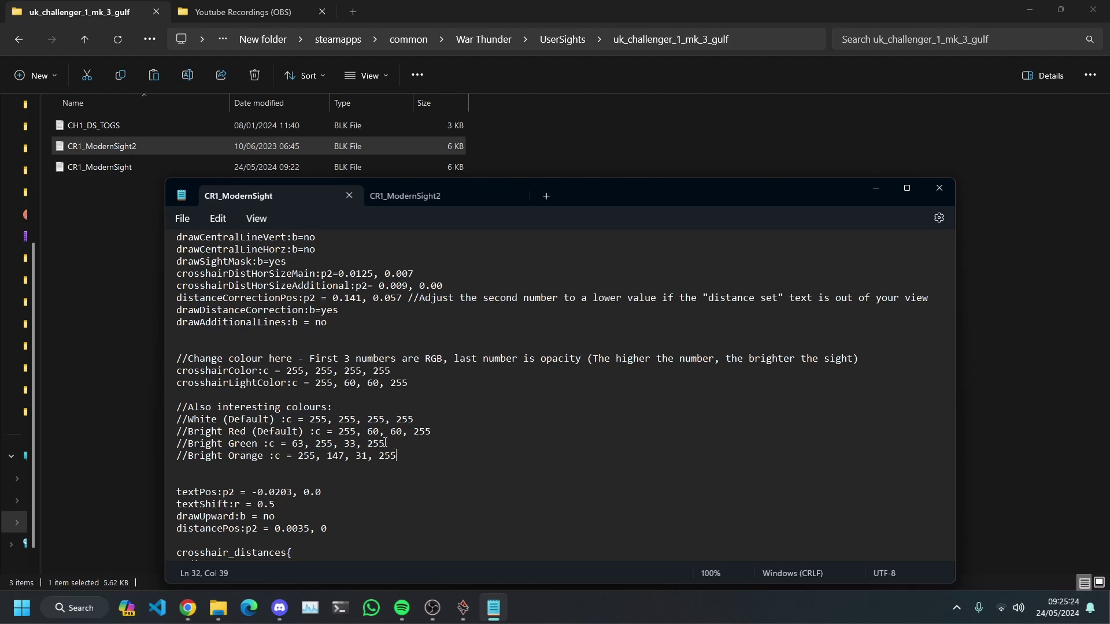
- Try to replace the crosshairColor values in CR1_ModernSight with the whole copied Bright Green preset text, and undo the paste
drag(385, 443, 195, 449)
click(188, 446)
key(shift+End)
right_click(205, 446)
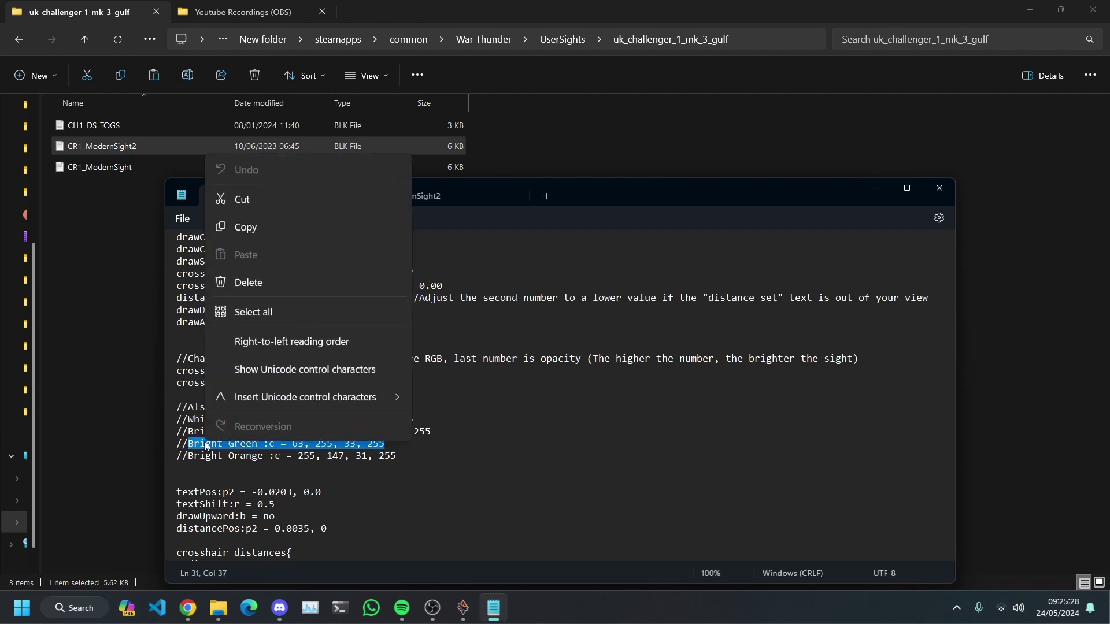
click(254, 229)
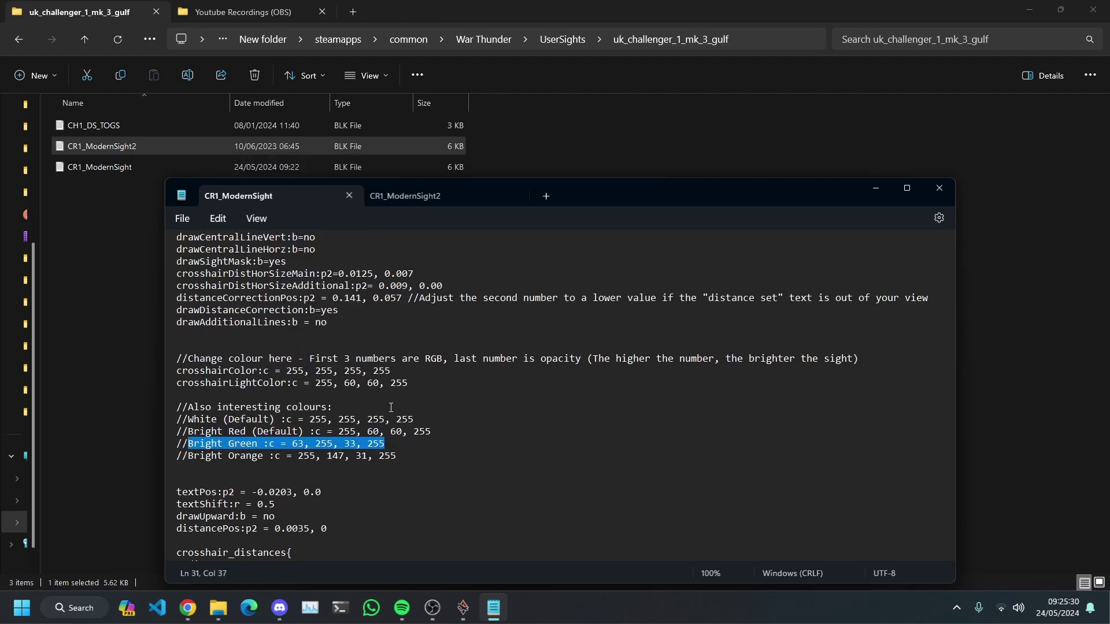
drag(391, 371, 287, 373)
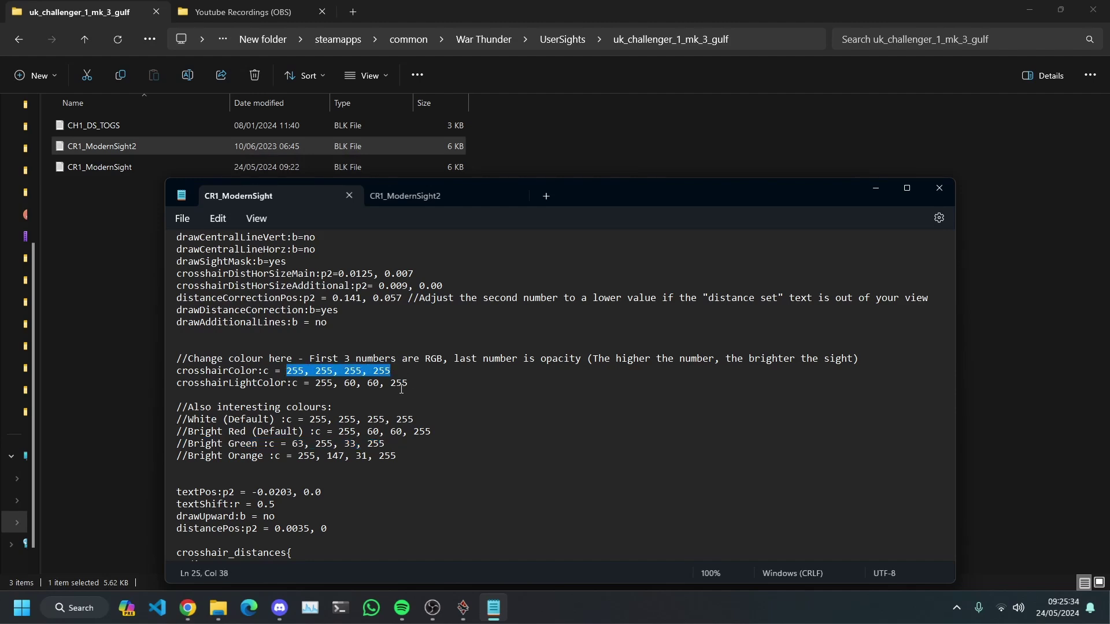
key(ctrl+v)
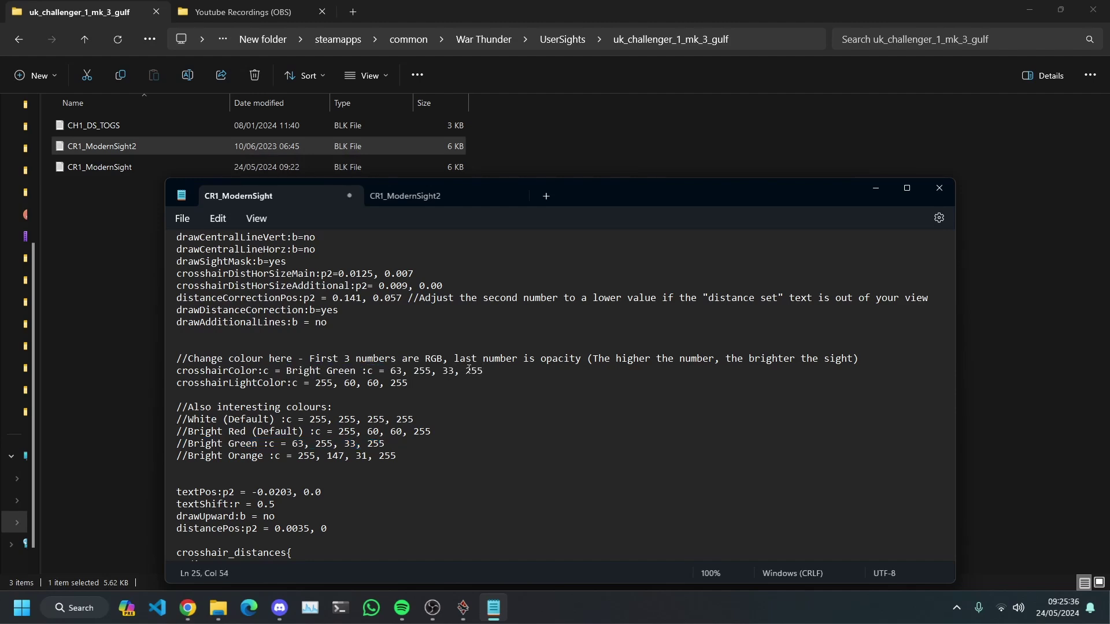
key(ctrl+z)
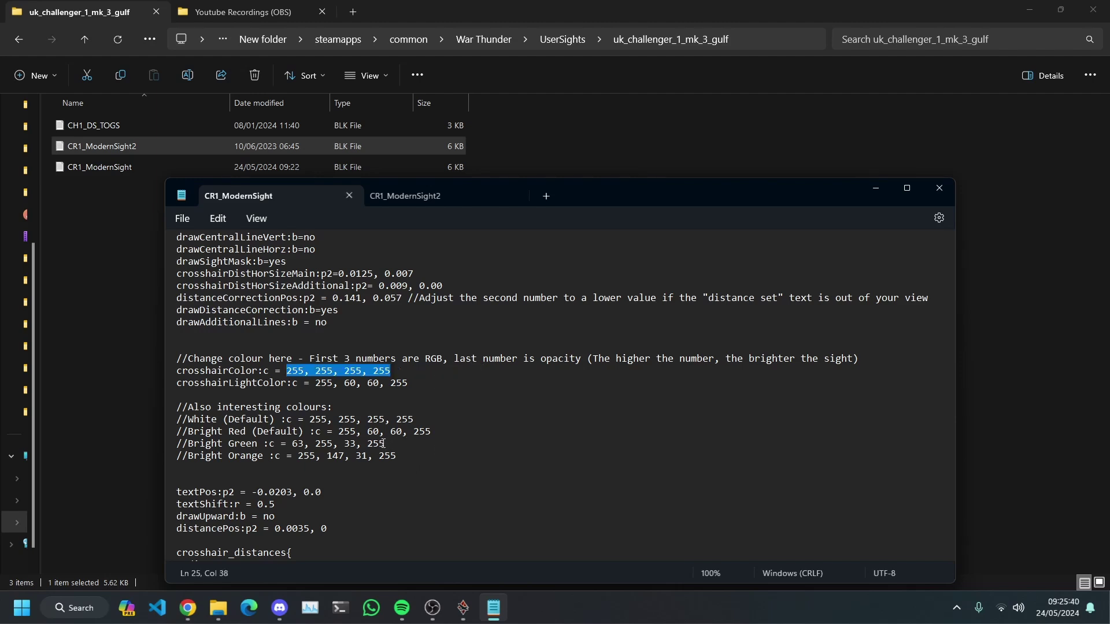
- Copy only the Bright Green preset's numbers and set crosshairColor in CR1_ModernSight to 63, 255, 33, 255
drag(385, 444, 292, 444)
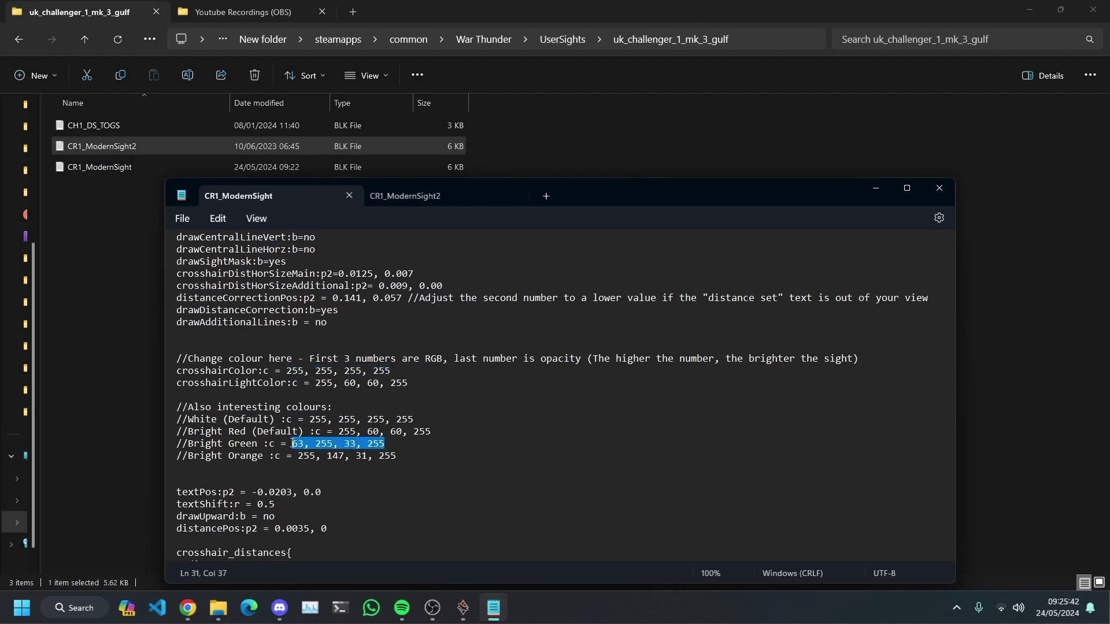
key(Right)
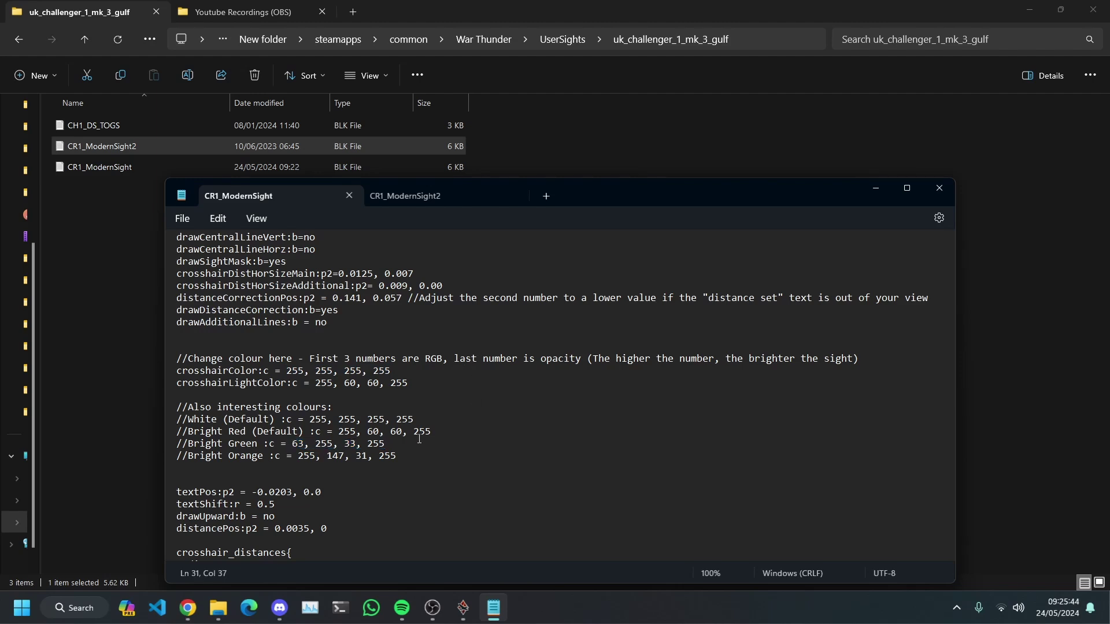
drag(385, 444, 292, 445)
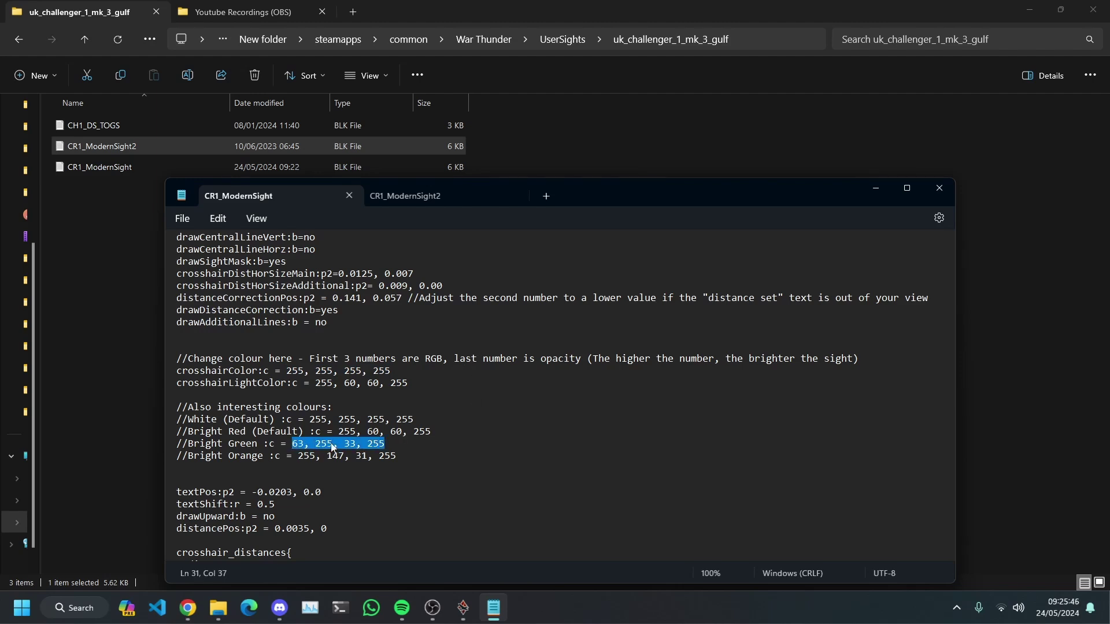
drag(409, 372, 287, 371)
key(ctrl+v)
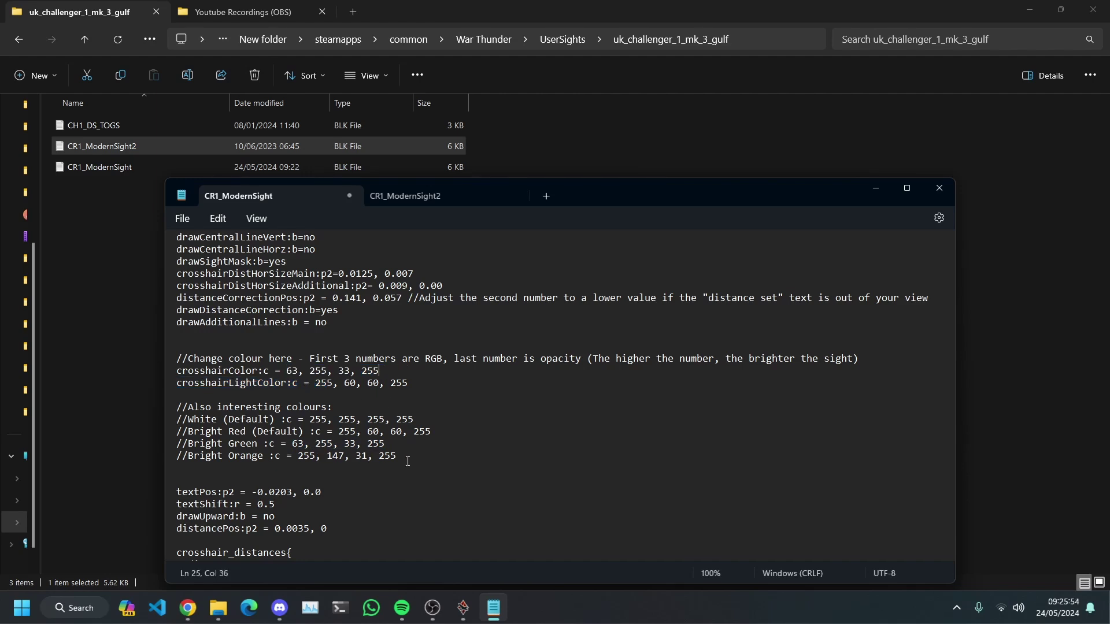
- Set crosshairLightColor in CR1_ModernSight to 60, 60, 255, 255
drag(409, 384, 315, 384)
click(333, 383)
key(BackSpace)
key(BackSpace)
key(BackSpace)
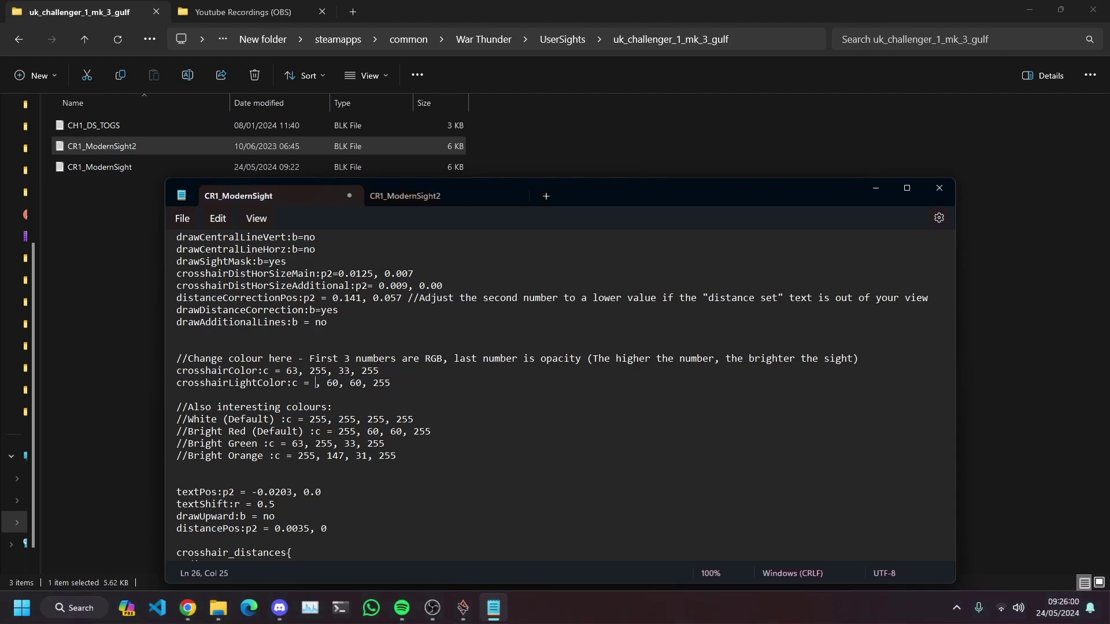
text(60)
double_click(367, 383)
text(255)
- Save the edited CR1_ModernSight file
right_click(507, 396)
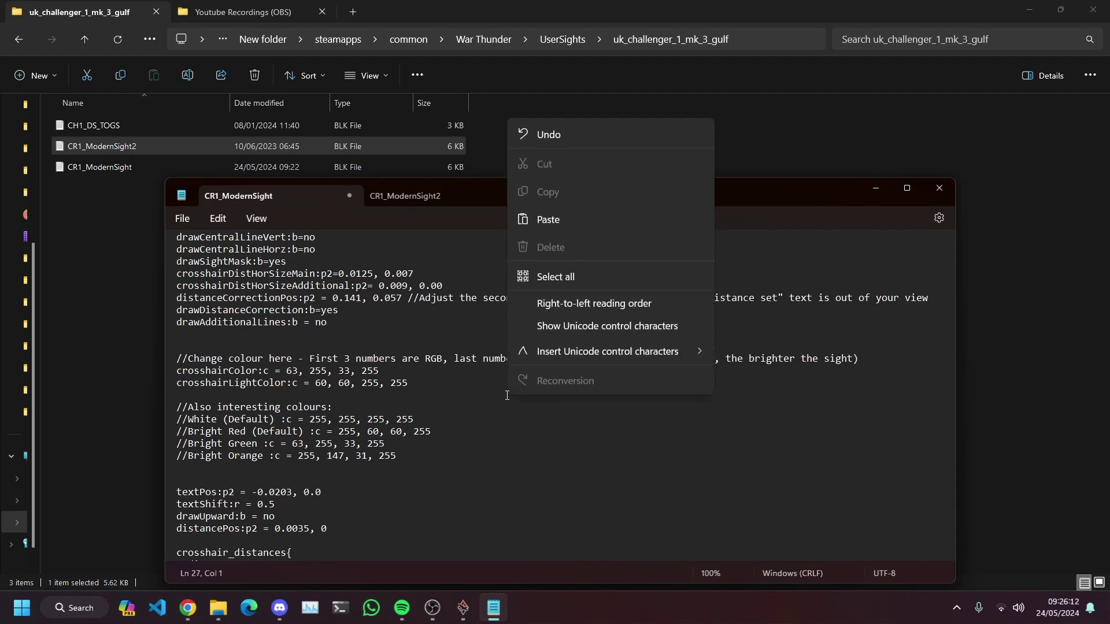
click(504, 456)
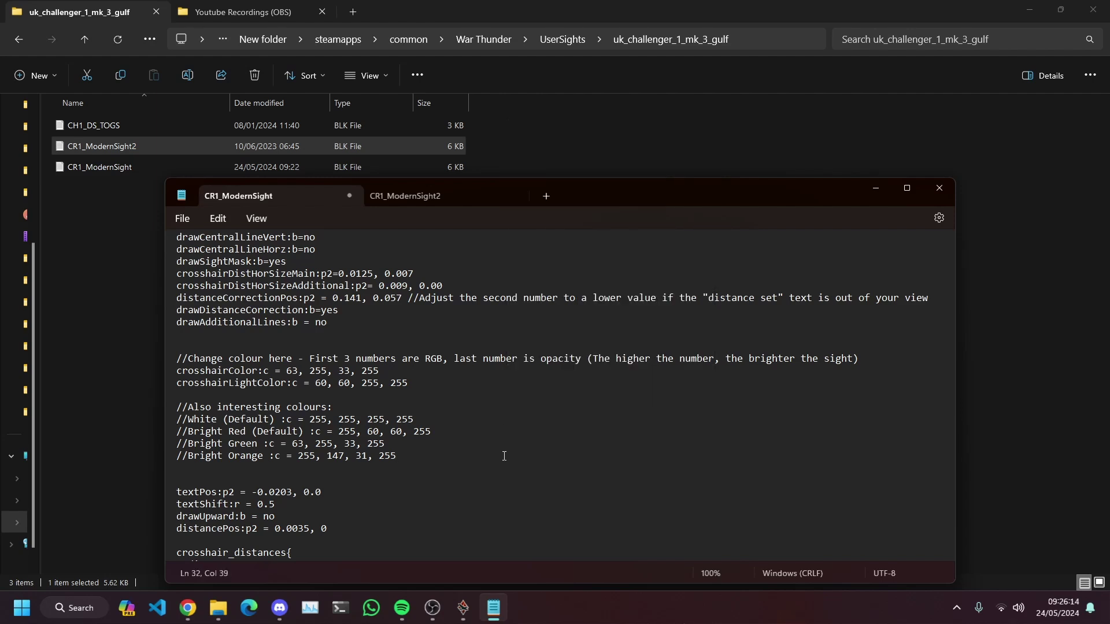
click(186, 224)
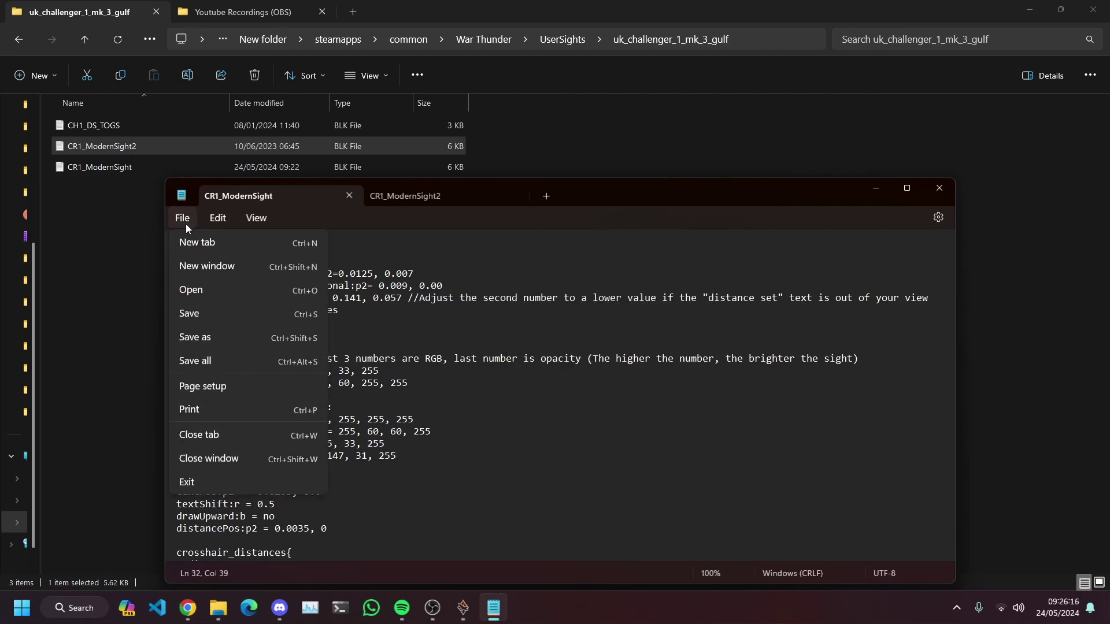
click(477, 443)
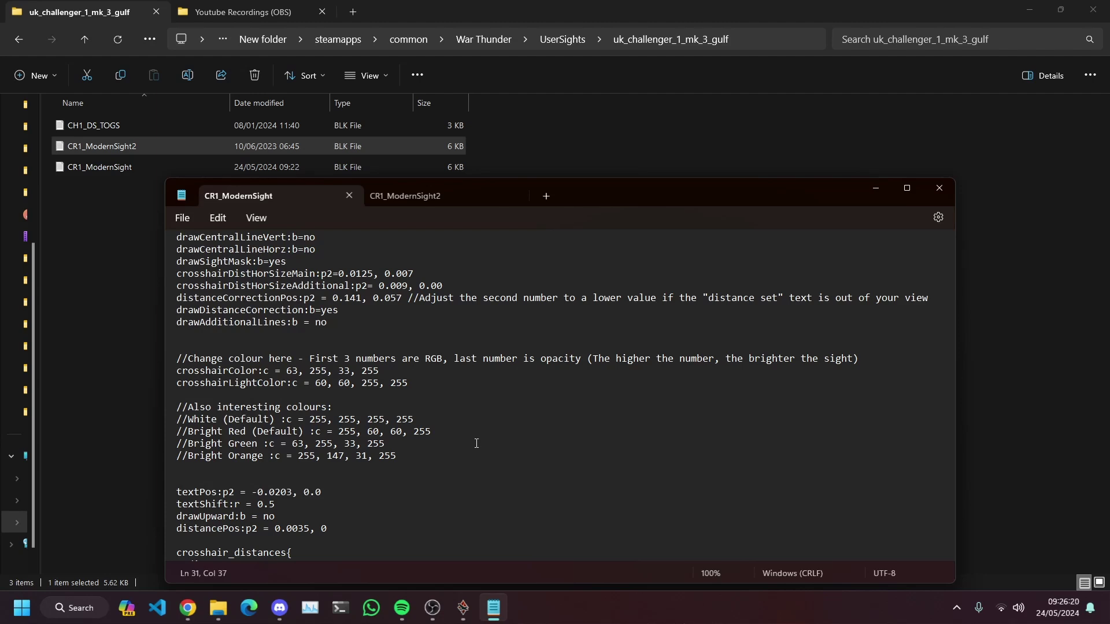
- Read through the rest of the CR1_ModernSight file, including the crosshair distances, horizontal ranges, matchExpClass and center dot sections
scroll(476, 443, up, 1)
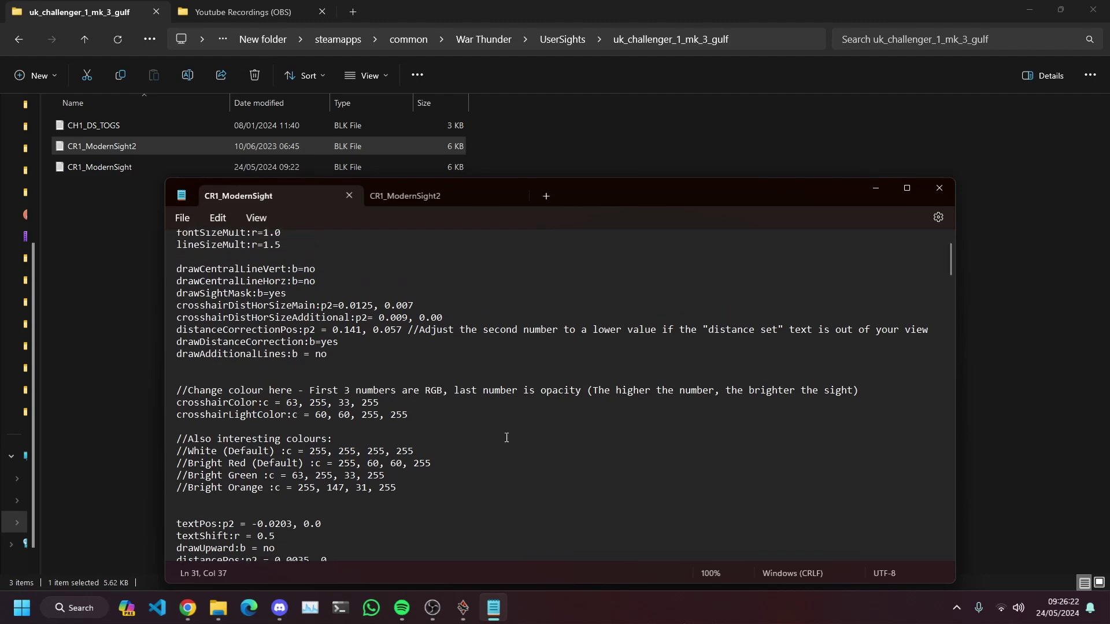
scroll(477, 444, down, 2)
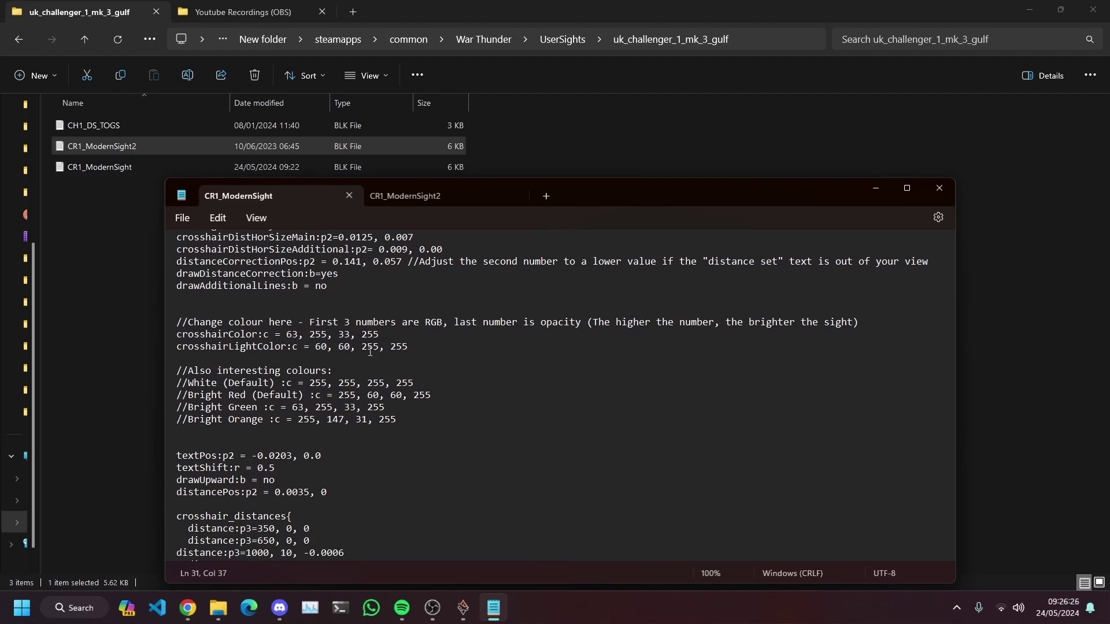
scroll(370, 372, down, 14)
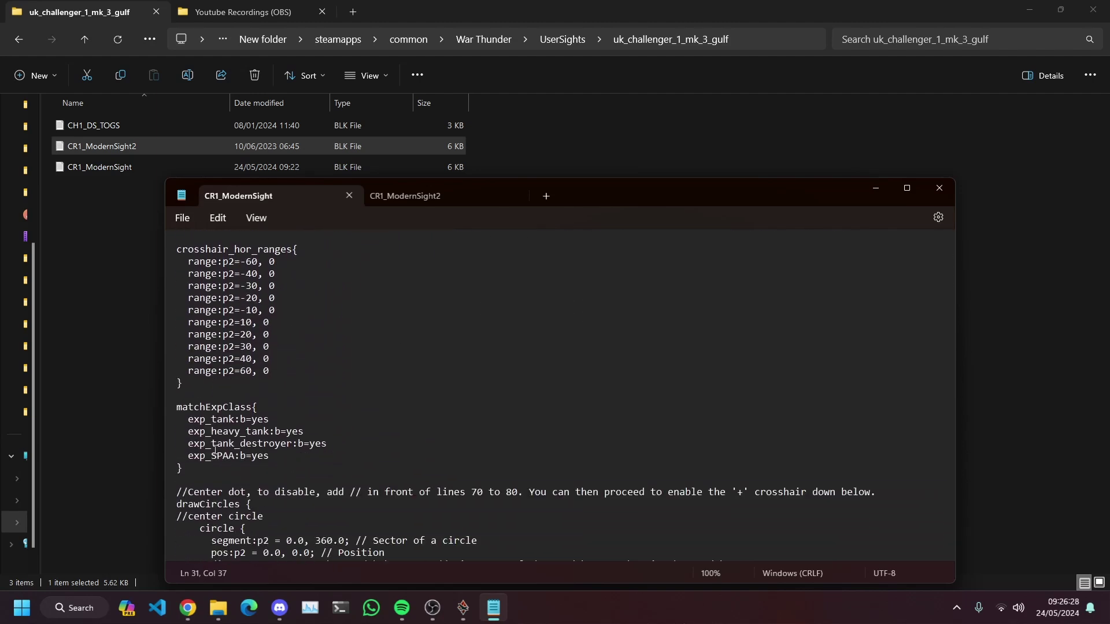
scroll(217, 457, down, 4)
scroll(226, 440, down, 3)
scroll(240, 415, up, 8)
scroll(240, 414, down, 2)
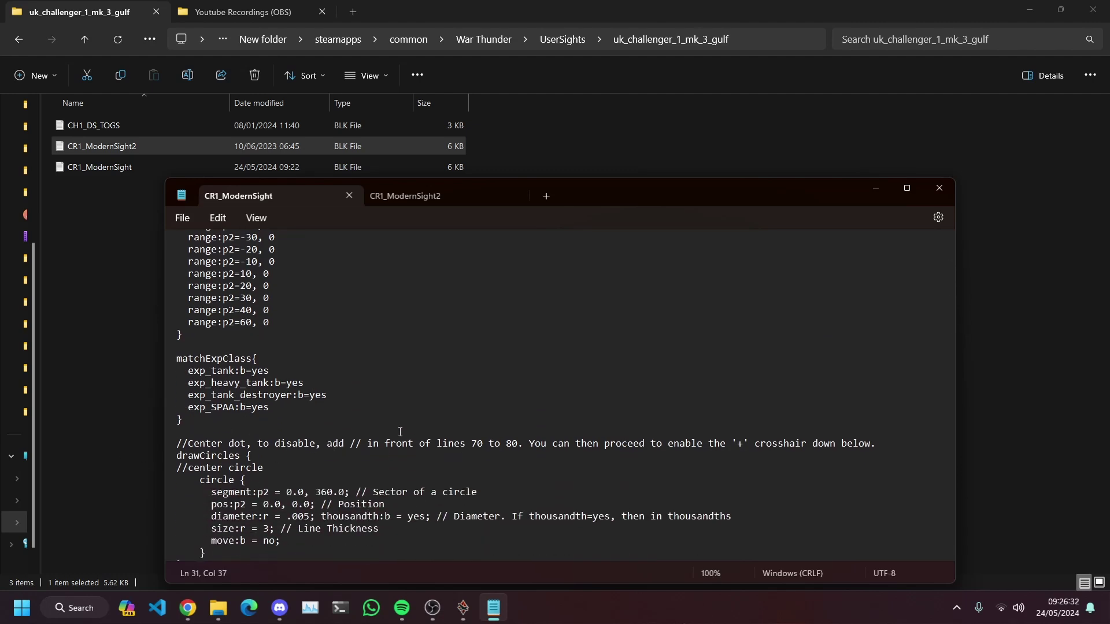
scroll(370, 425, up, 9)
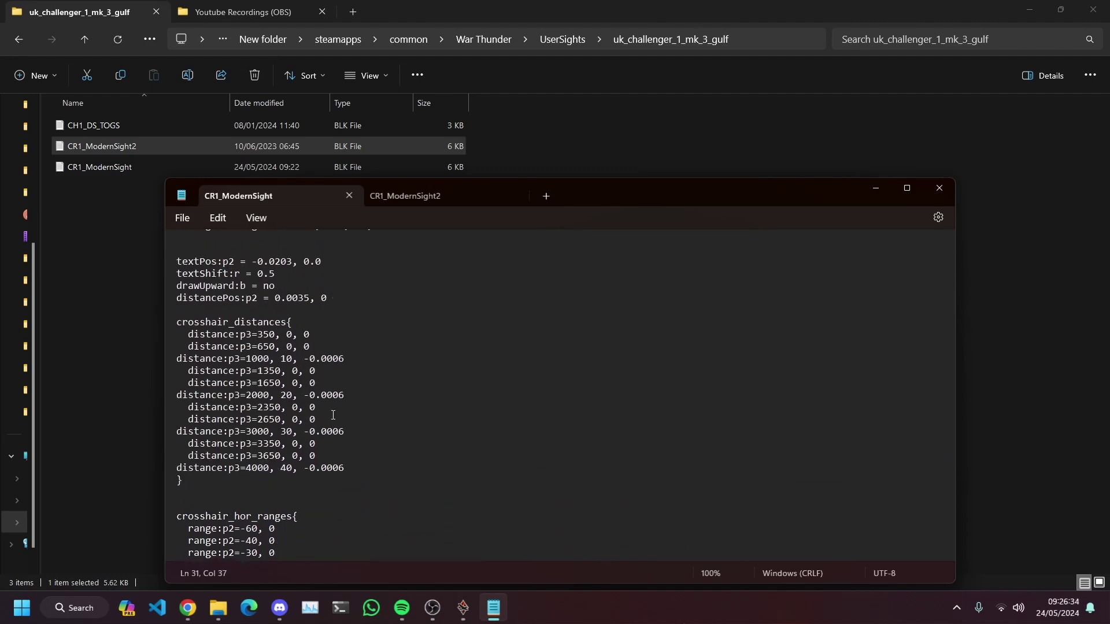
scroll(333, 416, up, 6)
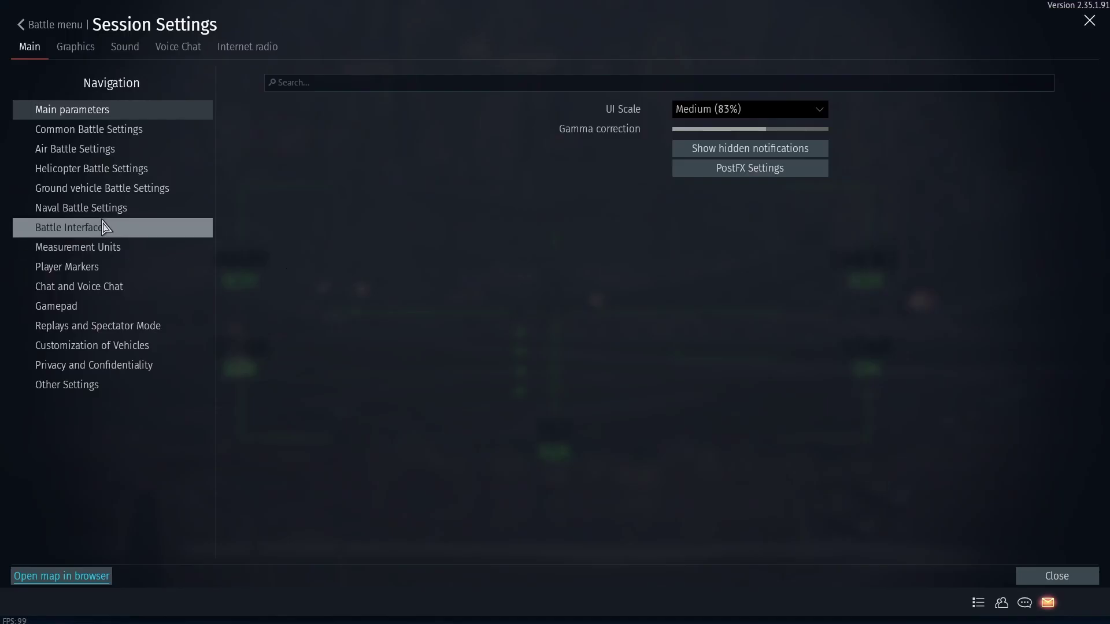
- Back in War Thunder, set the alternative sight grid to CR1_ModernSight in the Common Battle Settings and resume the test drive
click(87, 129)
click(694, 208)
click(673, 283)
key(Escape)
key(Escape)
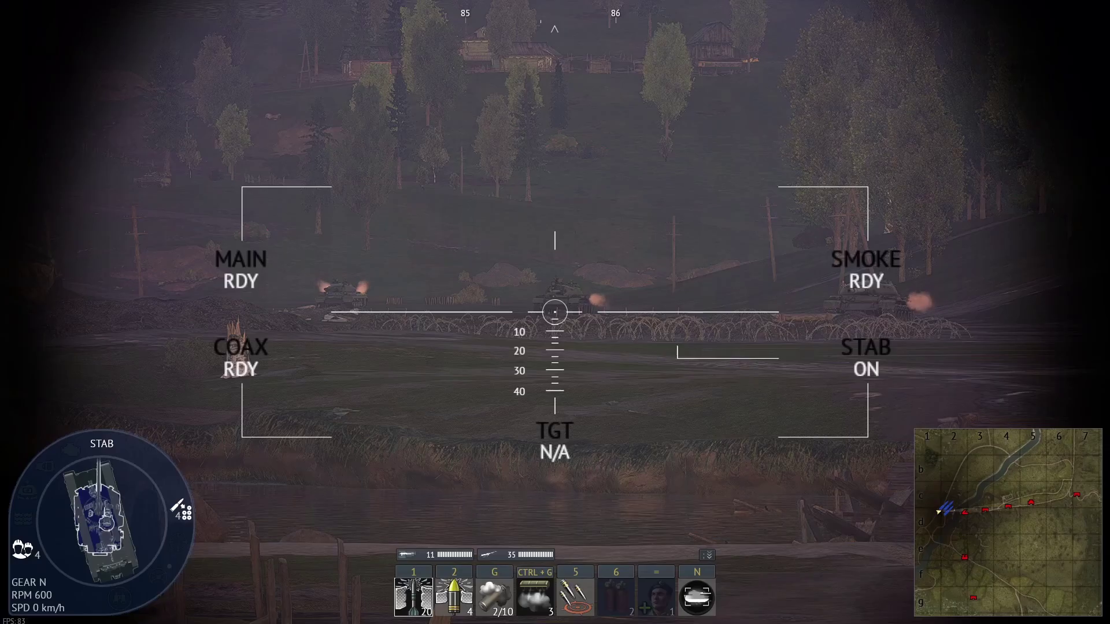
- Toggle the gunner sight zoom and the thermal view repeatedly to examine the sight's colours in each mode
key(shift)
key(shift)
mouse_move(555, 312)
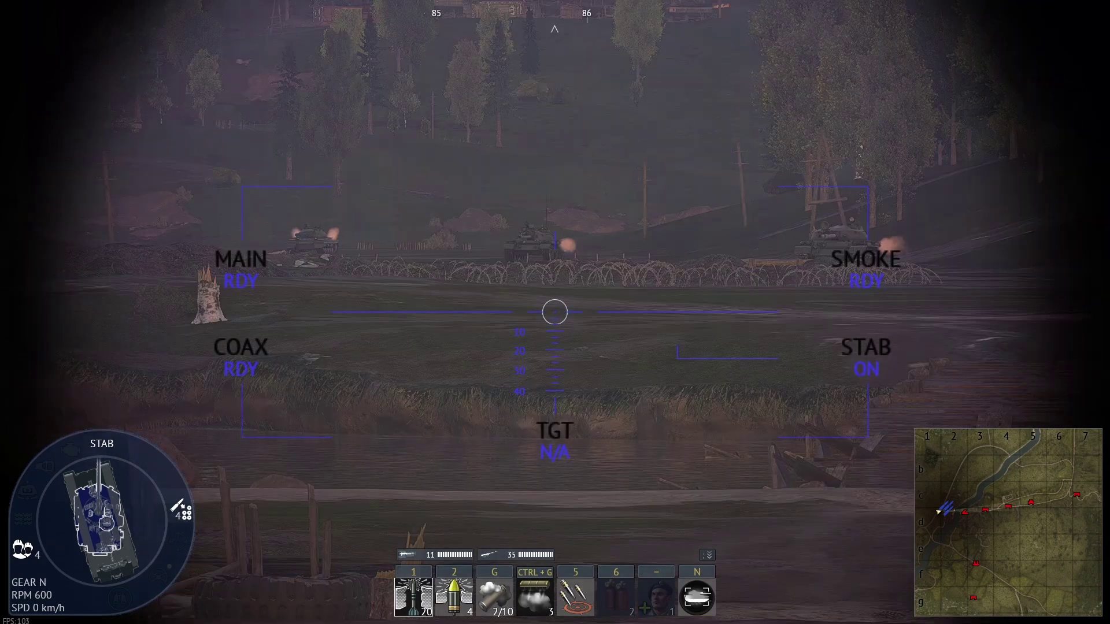
key(n)
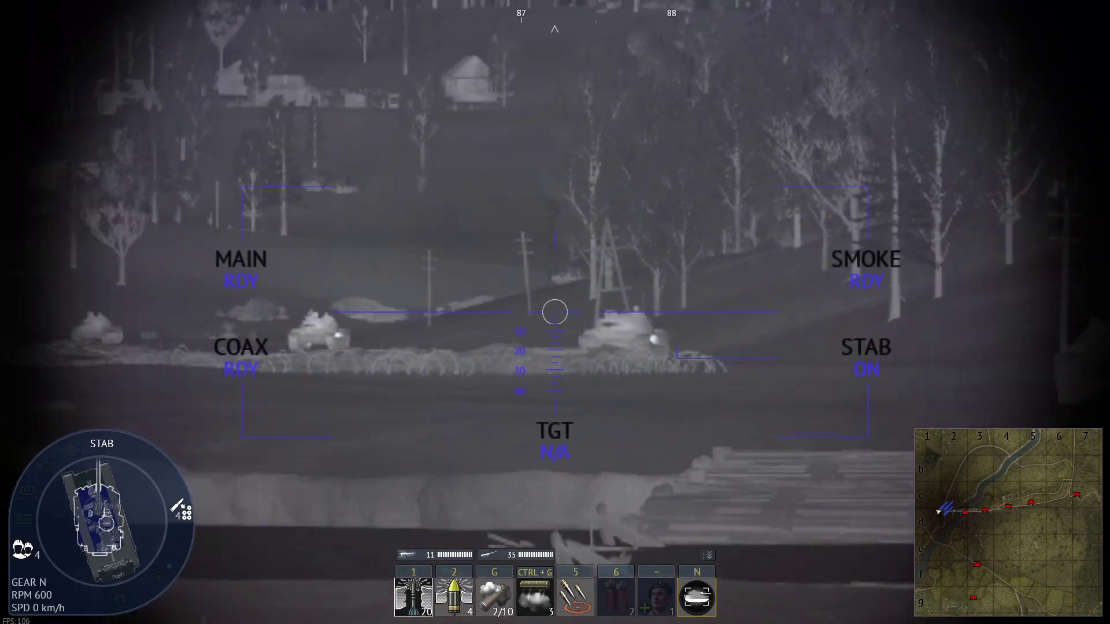
key(n)
key(n)
key(n)
key(n)
key(n)
key(n)
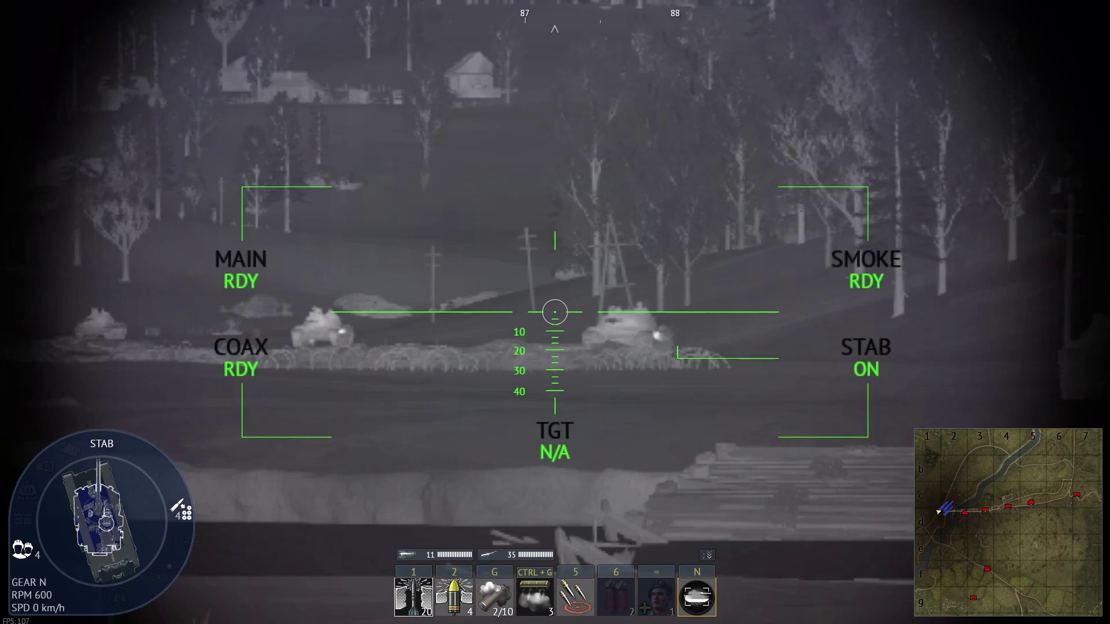
- Leave the test drive from the battle menu and confirm the exit to the hangar
key(Escape)
click(540, 411)
click(507, 340)
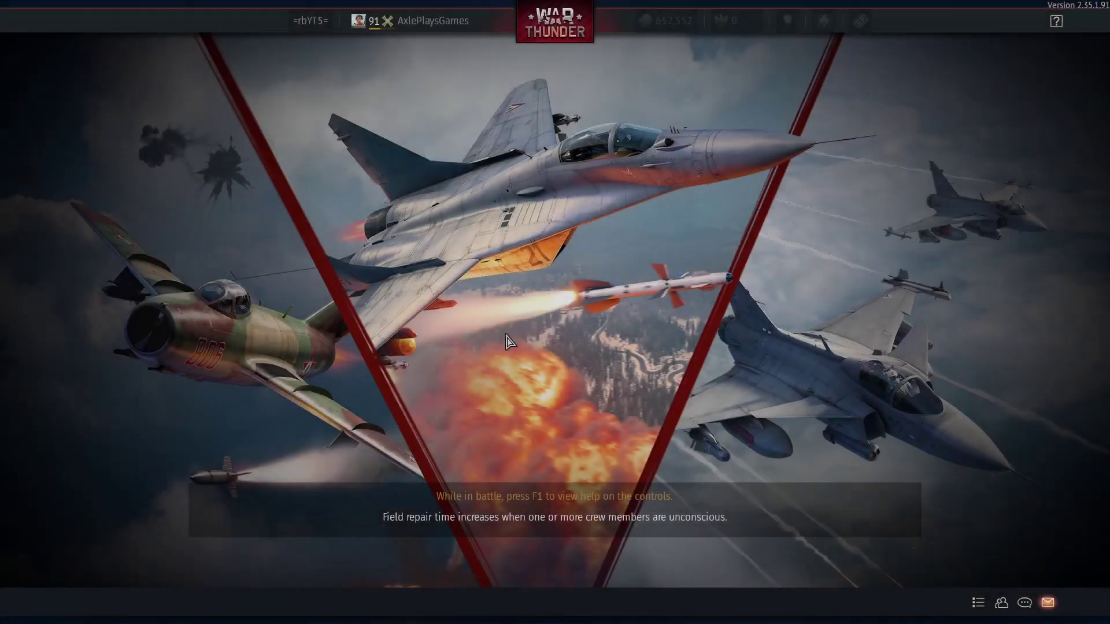